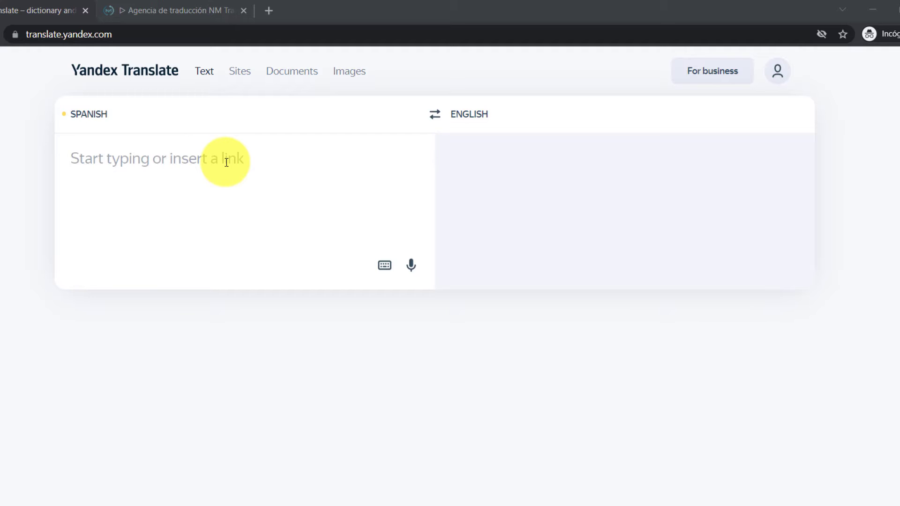
- Swap the translation direction to English to Spanish and check the available source and target languages
click(436, 117)
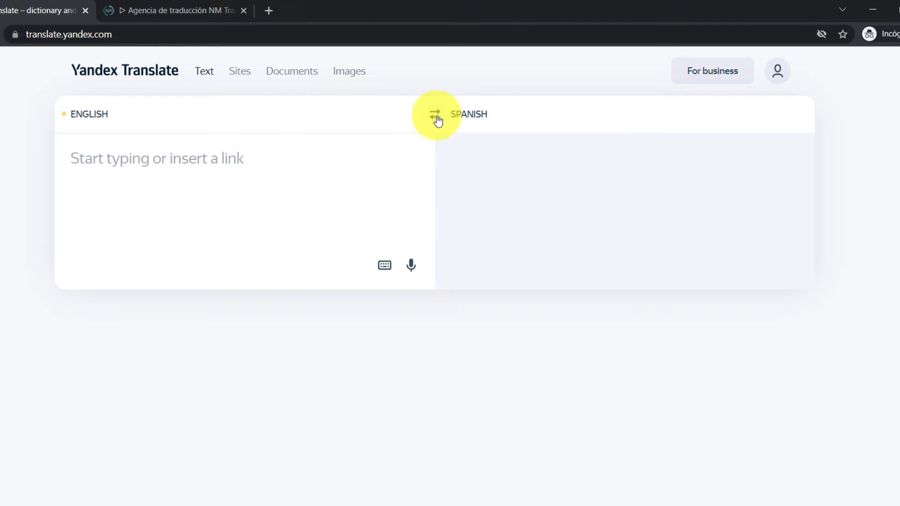
click(96, 120)
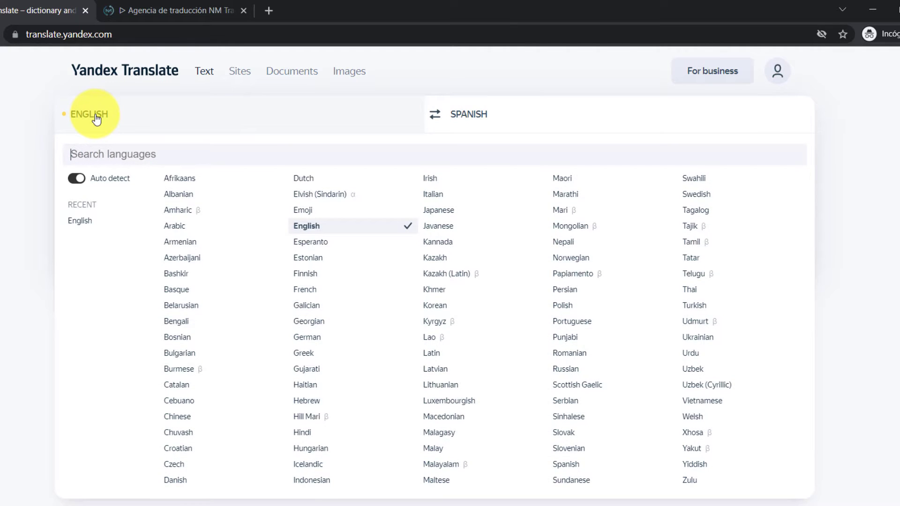
click(96, 120)
click(482, 118)
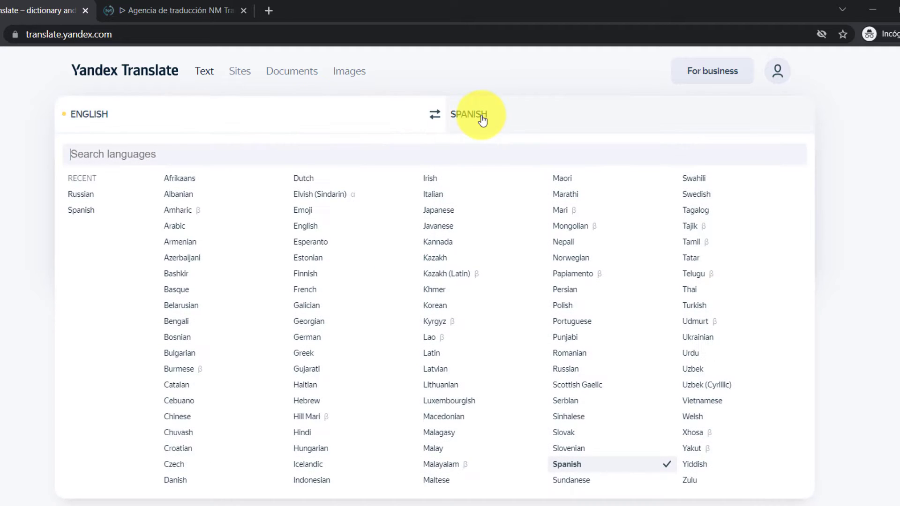
click(482, 117)
- Paste the copied English article about website translation for translation into Spanish and look through it
key(ctrl+v)
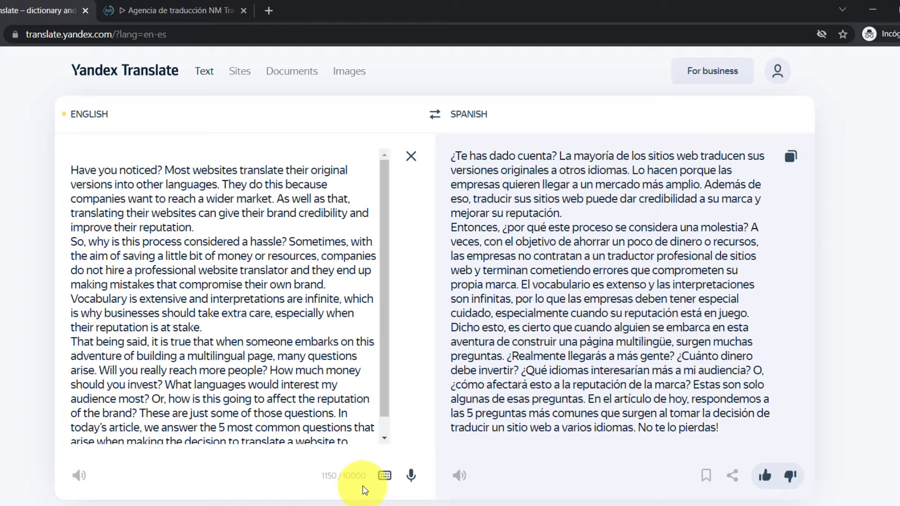
scroll(304, 323, down, 1)
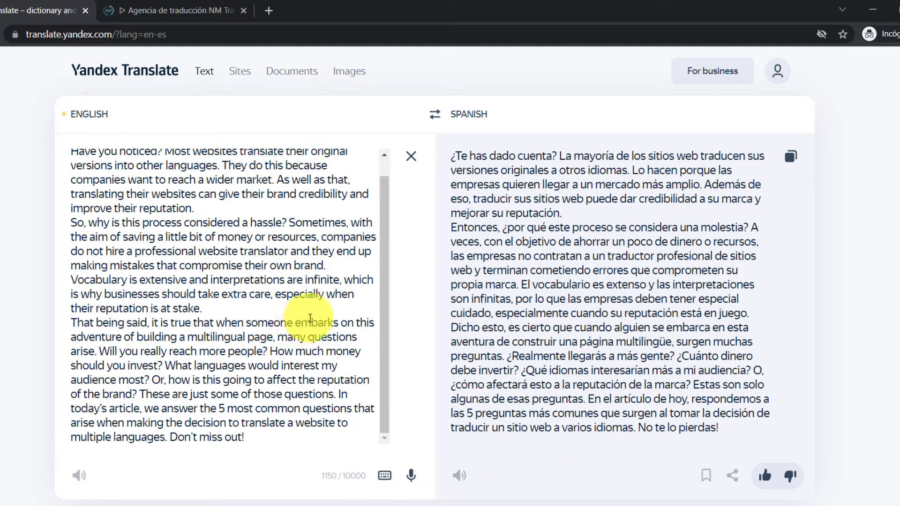
scroll(361, 288, up, 1)
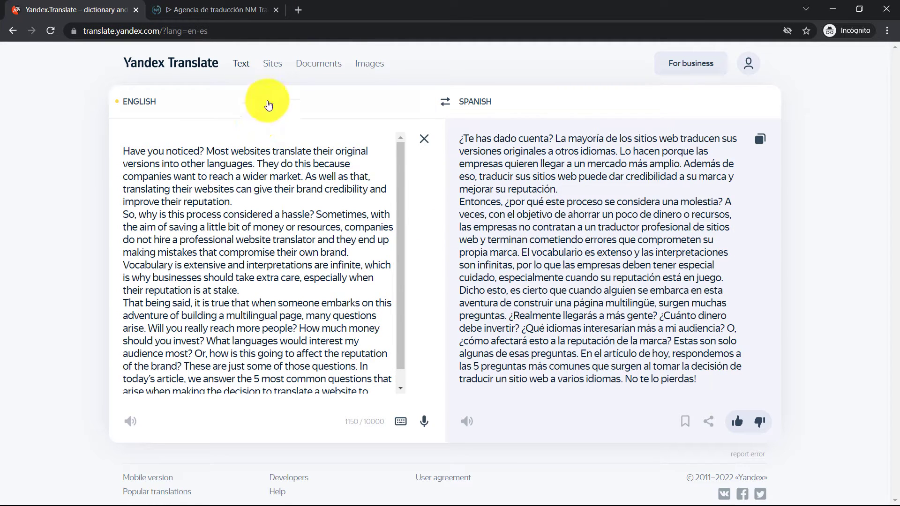
- Open website translation and copy the web address of the English version of the translation agency's site
click(274, 68)
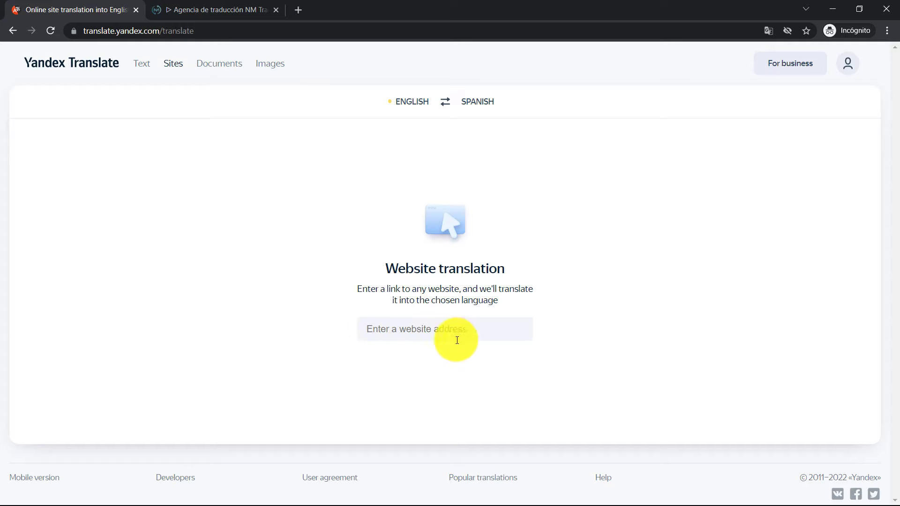
click(208, 8)
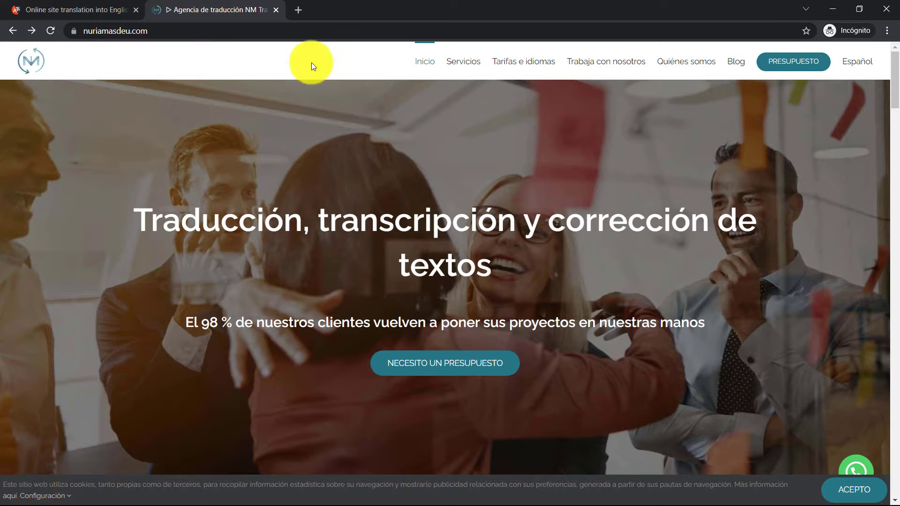
mouse_move(855, 61)
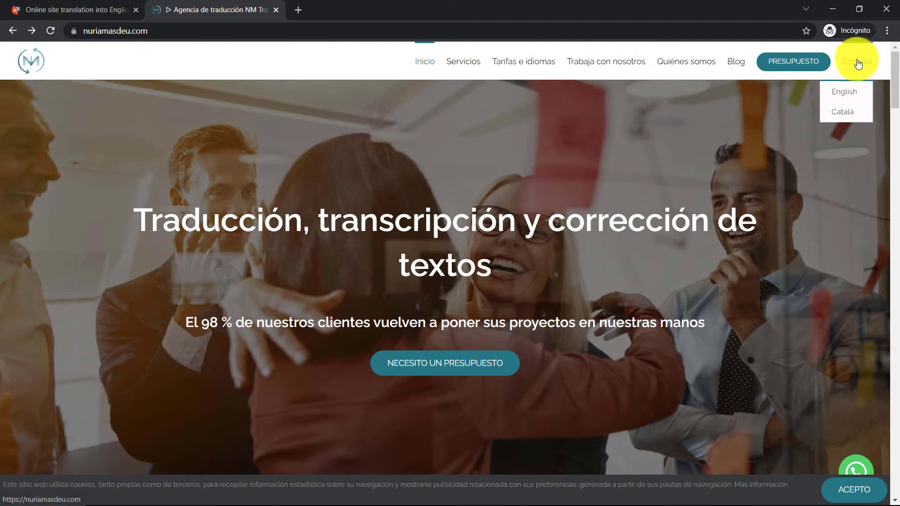
click(846, 94)
mouse_move(857, 64)
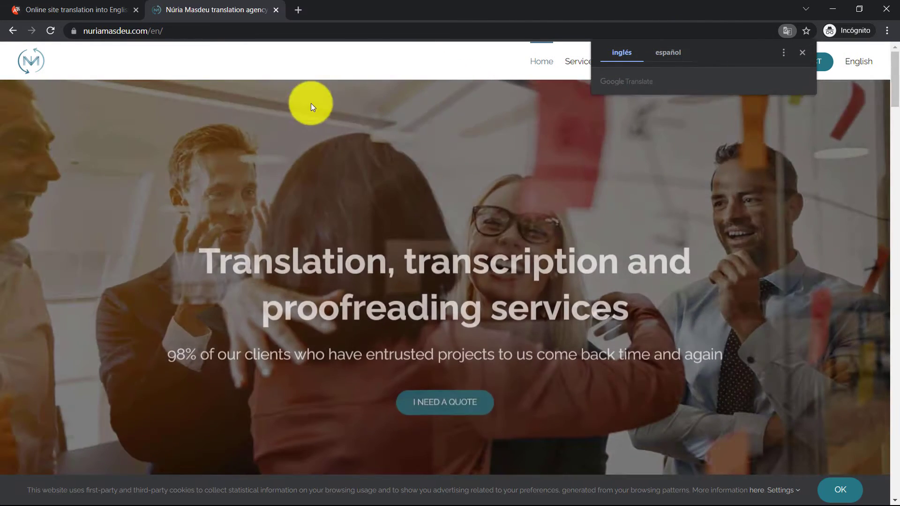
click(803, 53)
click(184, 31)
key(ctrl+c)
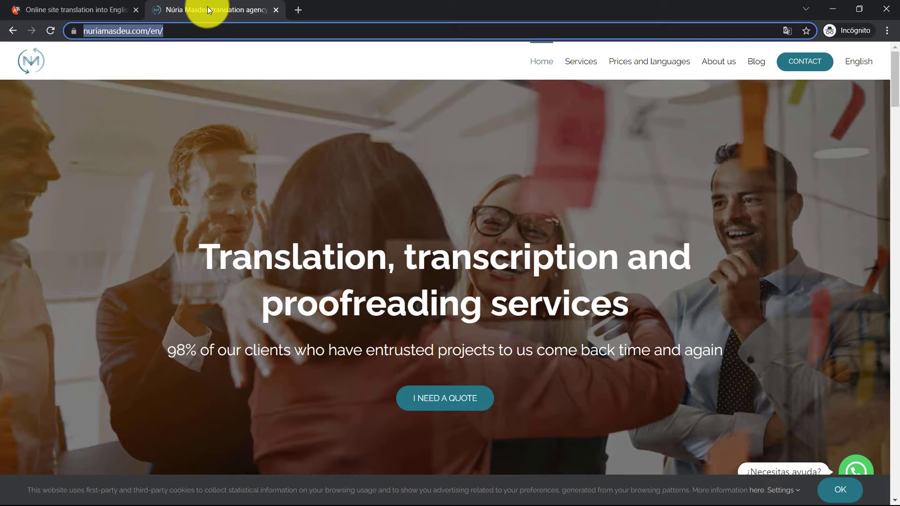
- Translate the agency's English site into Spanish from its copied web address
click(80, 7)
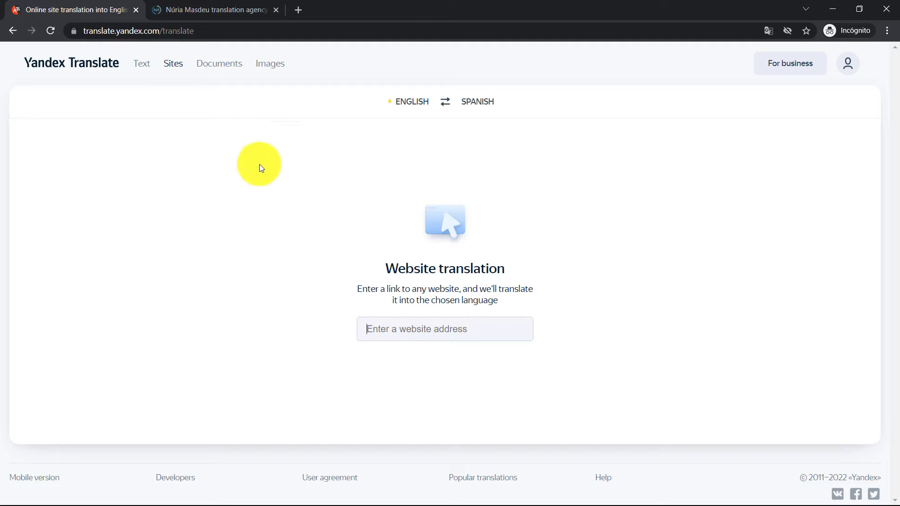
click(389, 325)
key(ctrl+v)
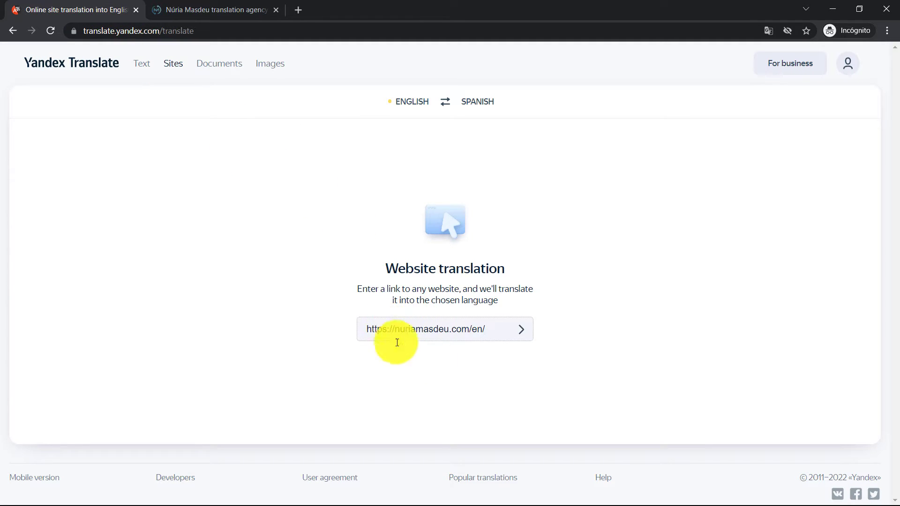
click(522, 333)
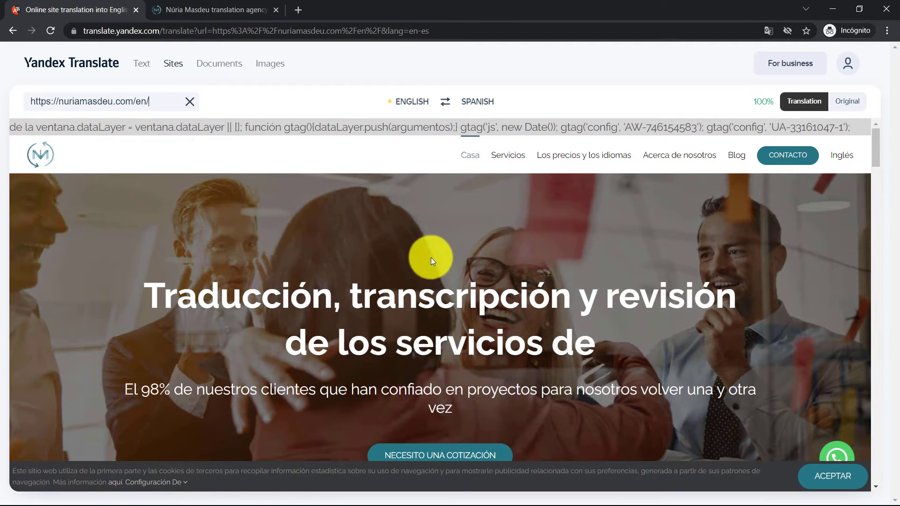
- Look through the translated page and compare its Casa menu item with the agency site's own Spanish version
scroll(428, 255, down, 3)
mouse_move(411, 275)
scroll(426, 247, down, 7)
scroll(418, 263, up, 10)
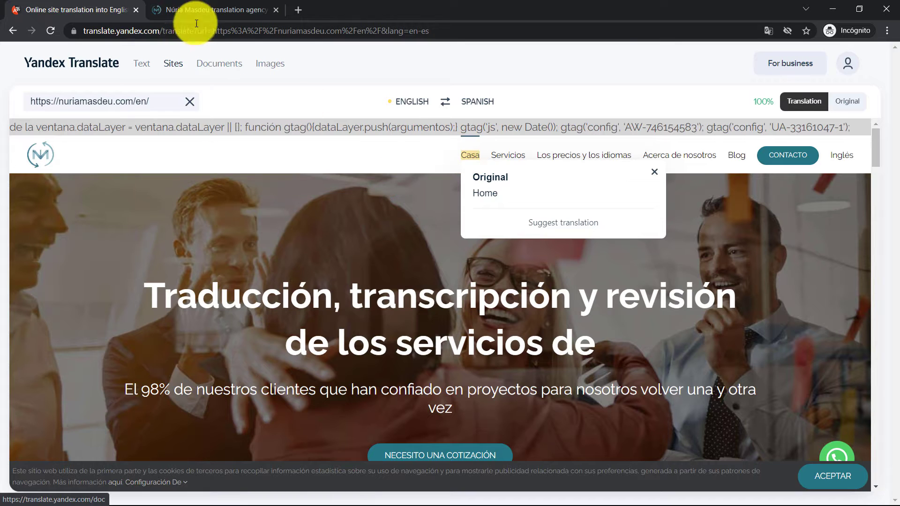
click(192, 7)
mouse_move(858, 62)
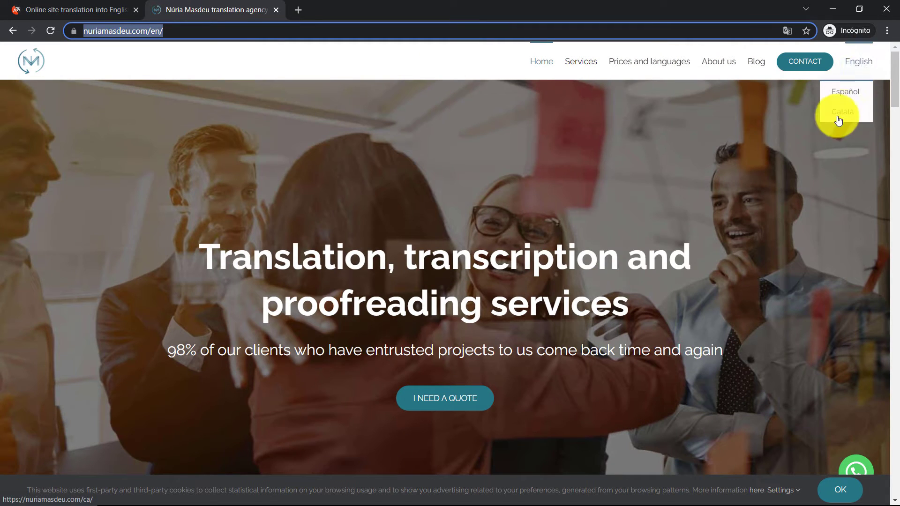
click(846, 95)
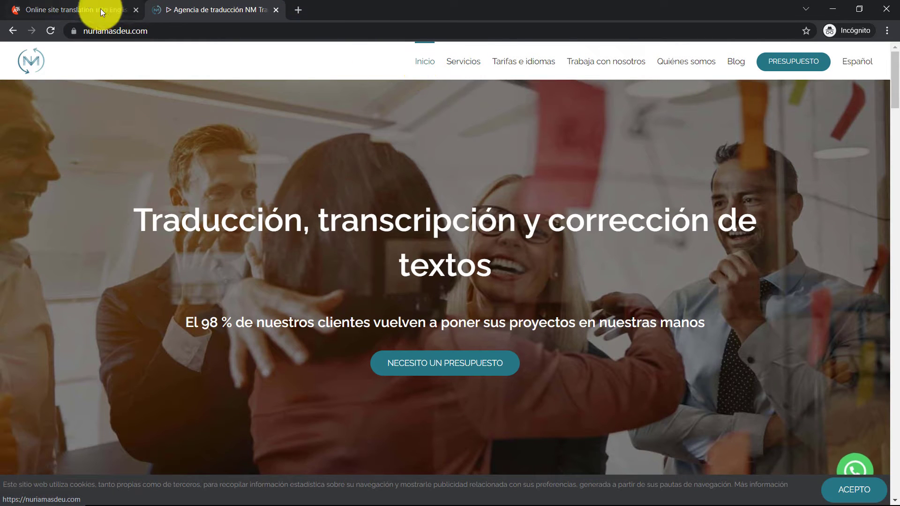
click(99, 8)
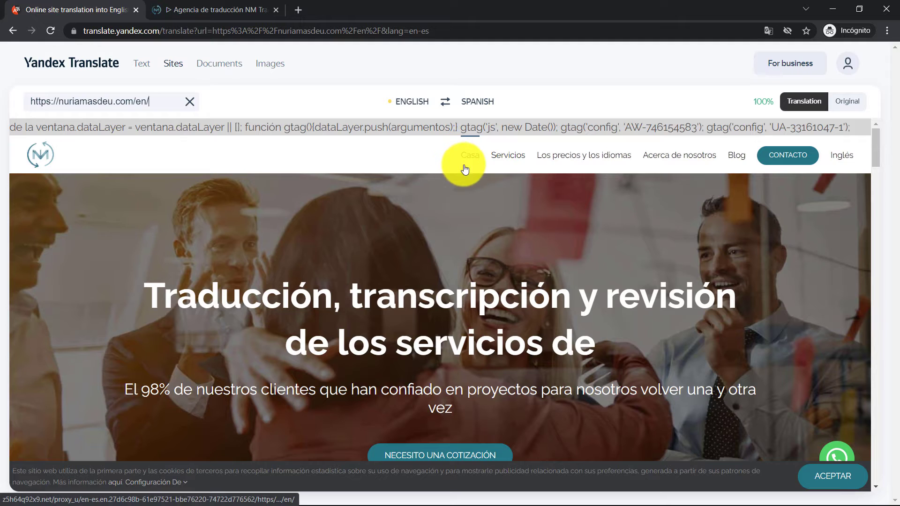
mouse_move(466, 160)
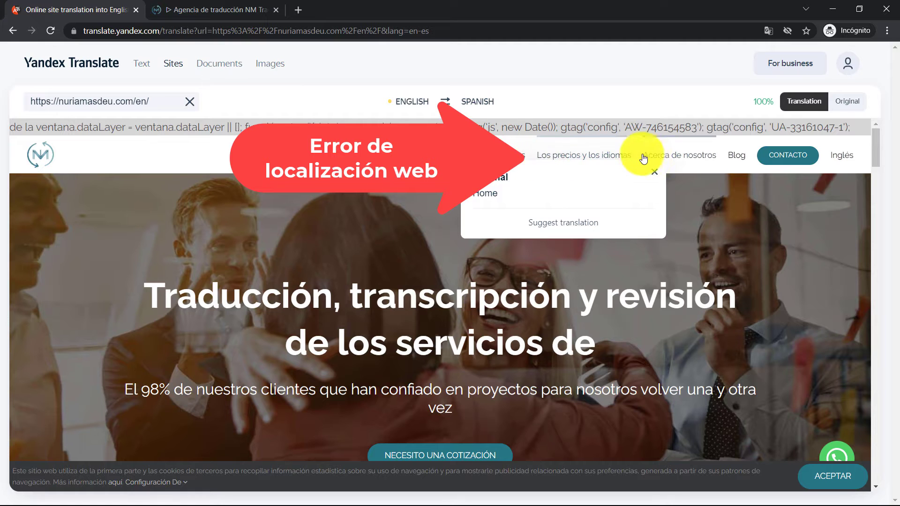
- Compare the menu, main heading and quote button wording between the machine-translated page and the agency's Spanish site
click(236, 10)
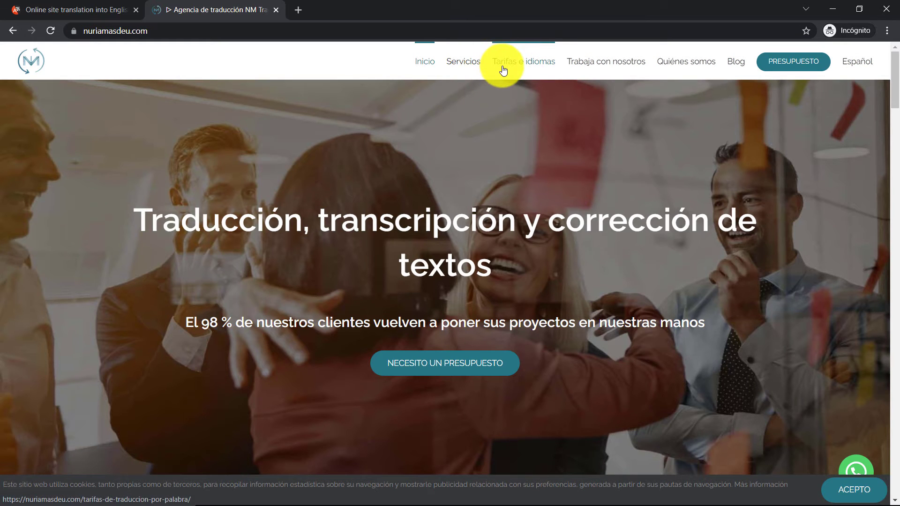
click(96, 7)
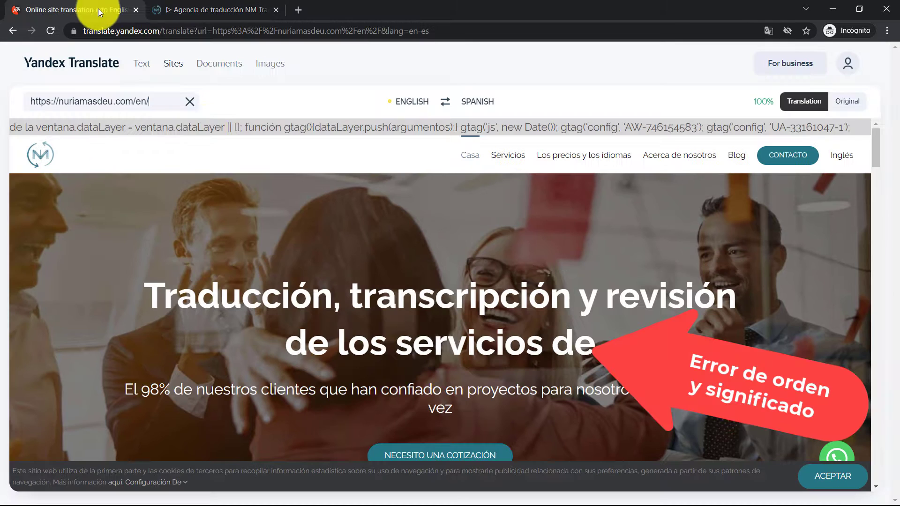
click(323, 337)
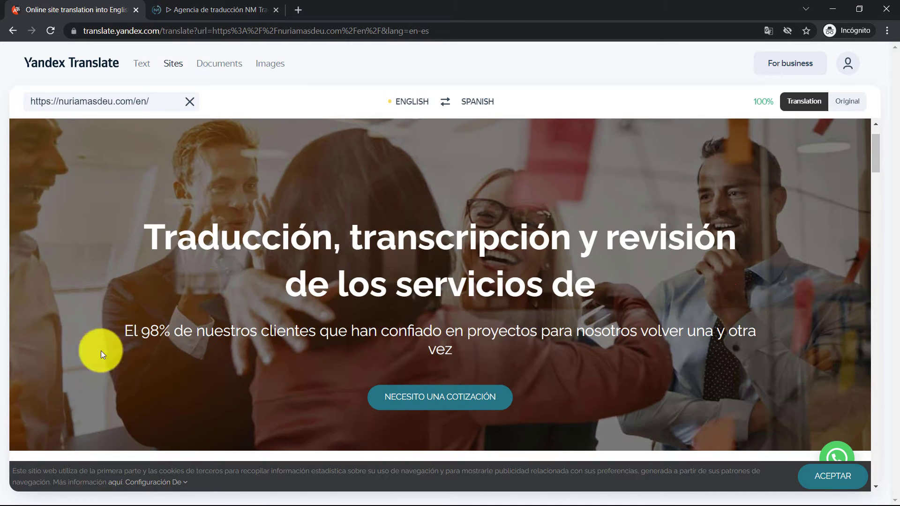
scroll(510, 327, down, 3)
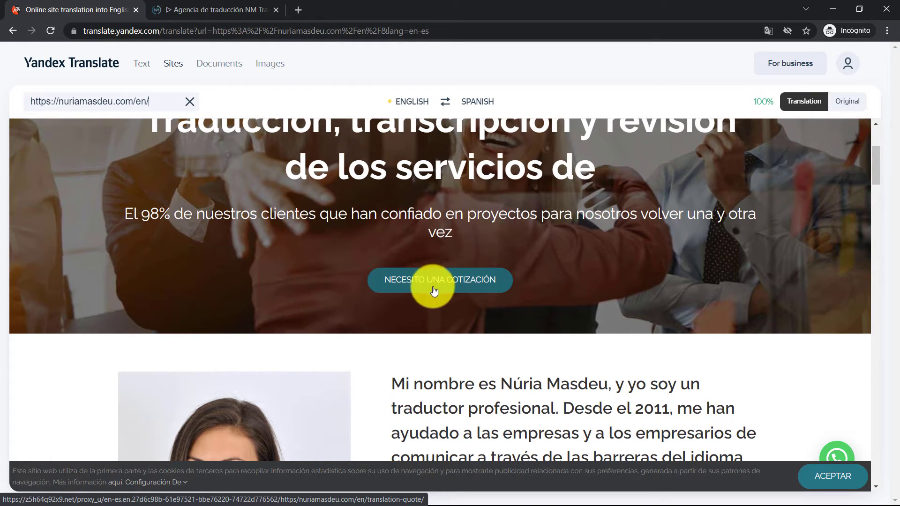
click(207, 8)
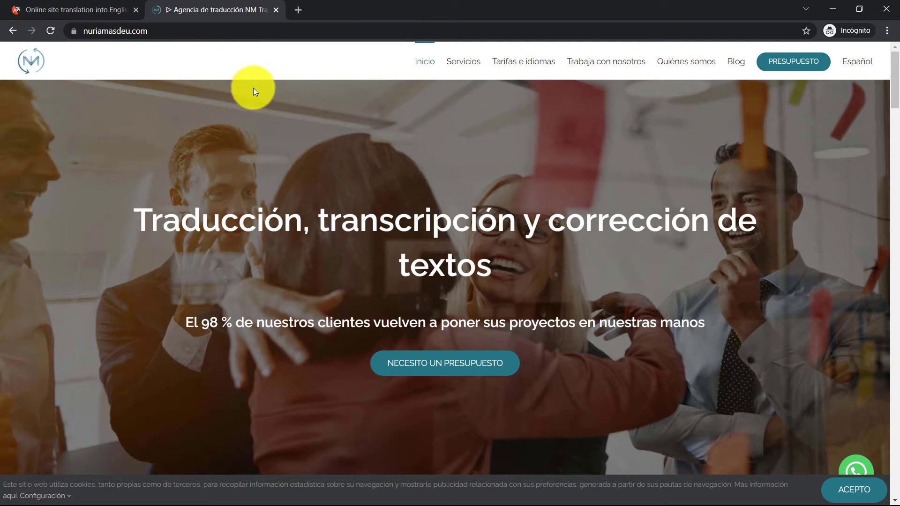
scroll(422, 358, down, 1)
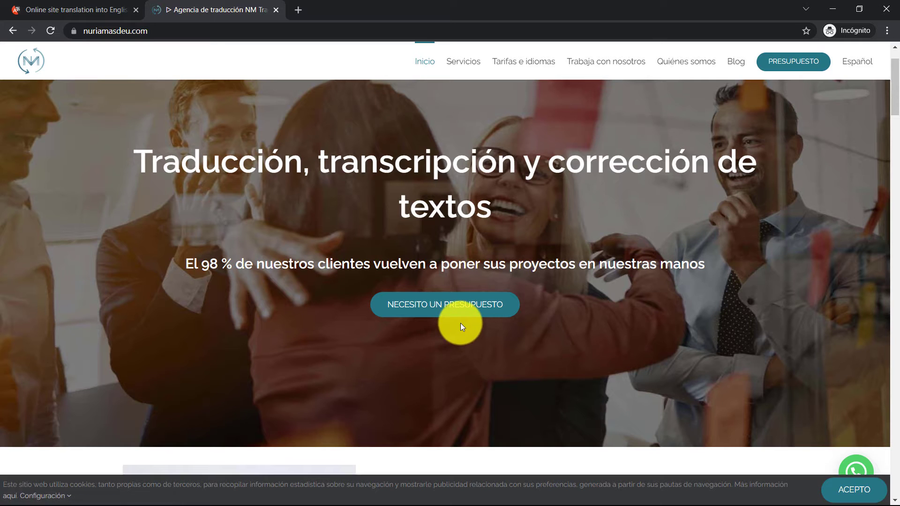
click(98, 6)
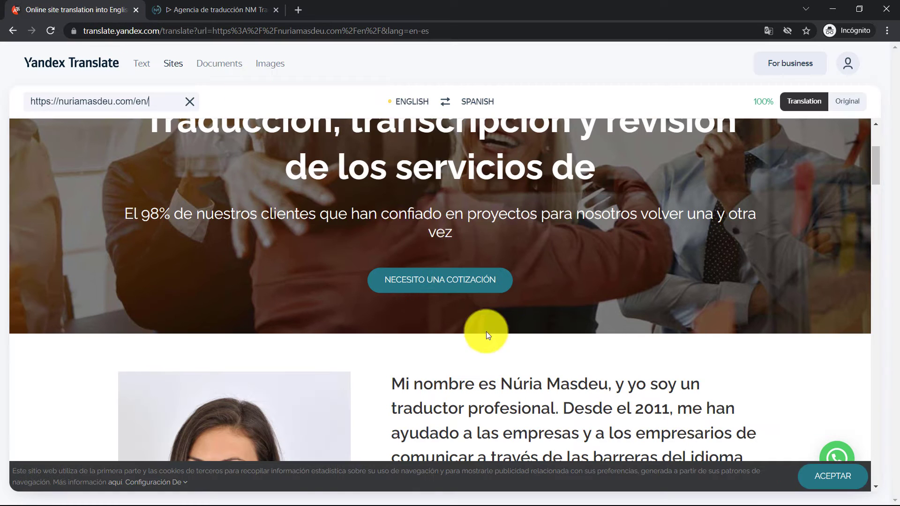
scroll(521, 241, up, 4)
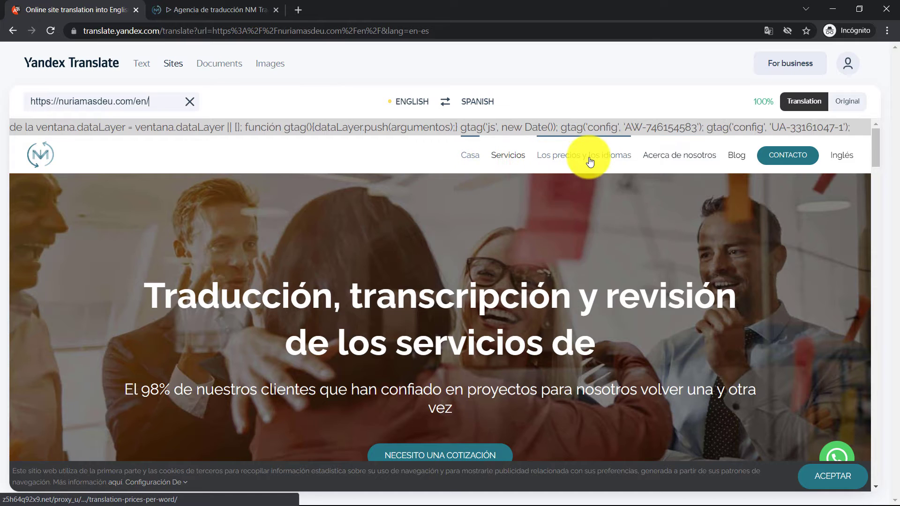
- Check the original wording of the translated prices and languages menu item, open that page and examine its translation
mouse_move(588, 162)
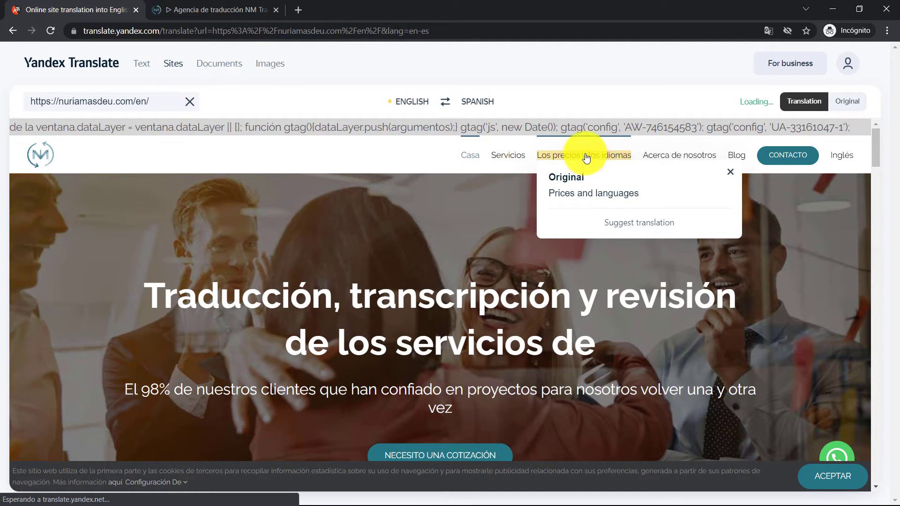
click(582, 158)
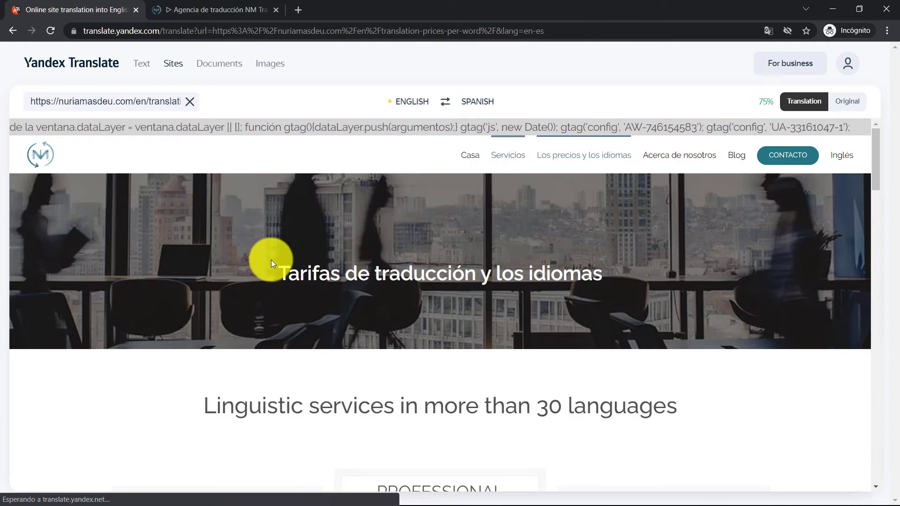
scroll(546, 206, down, 3)
scroll(555, 193, up, 3)
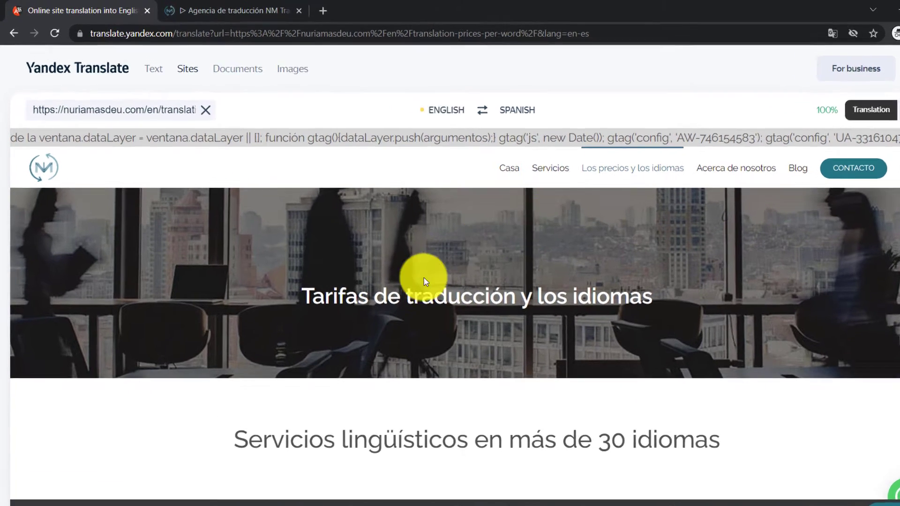
scroll(366, 234, down, 4)
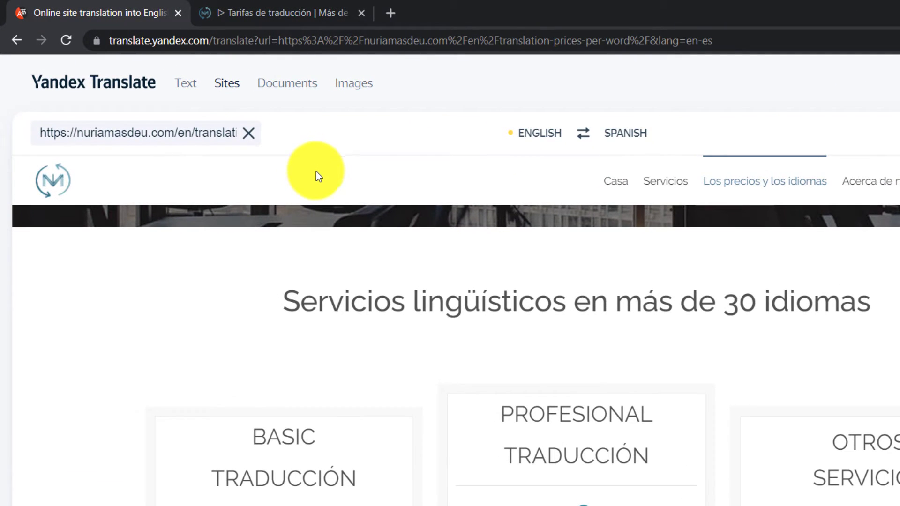
- Open document translation and upload the Word document starting with "002_2020_La aventura de" from the desktop for English to Spanish translation
click(288, 87)
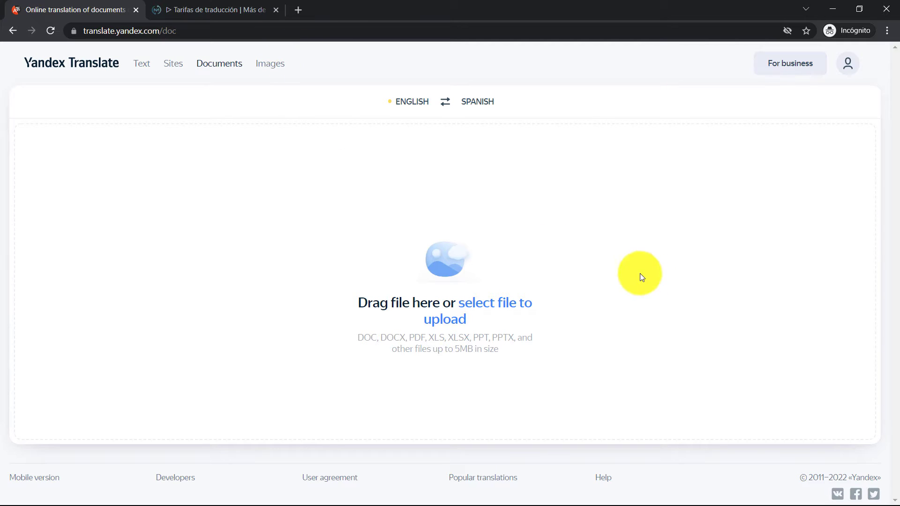
click(859, 8)
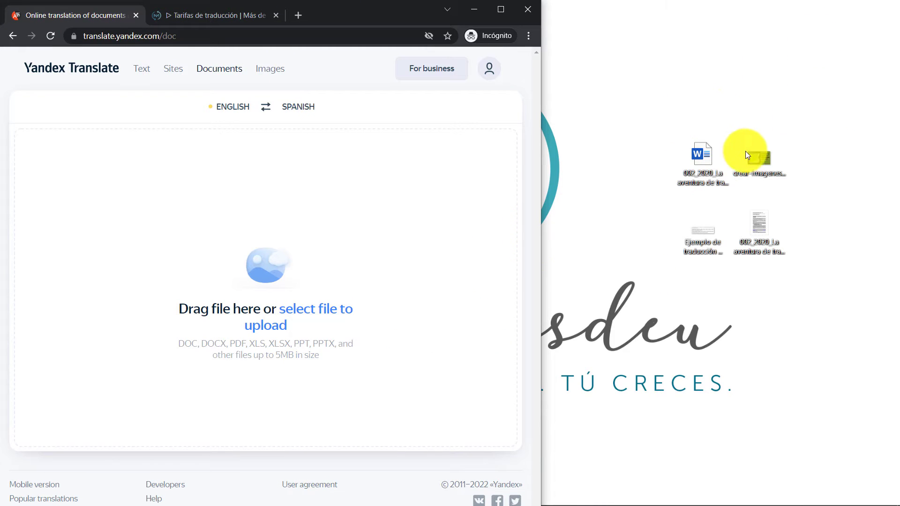
drag(711, 161, 282, 311)
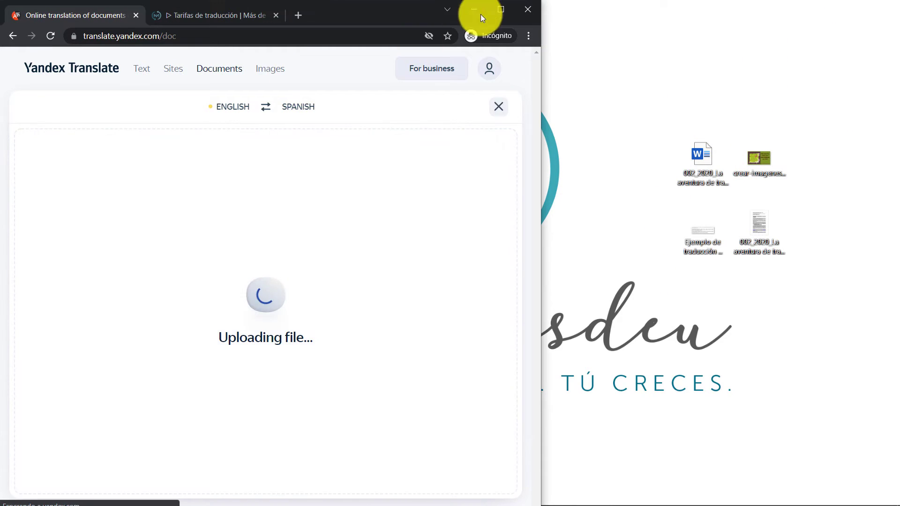
click(505, 8)
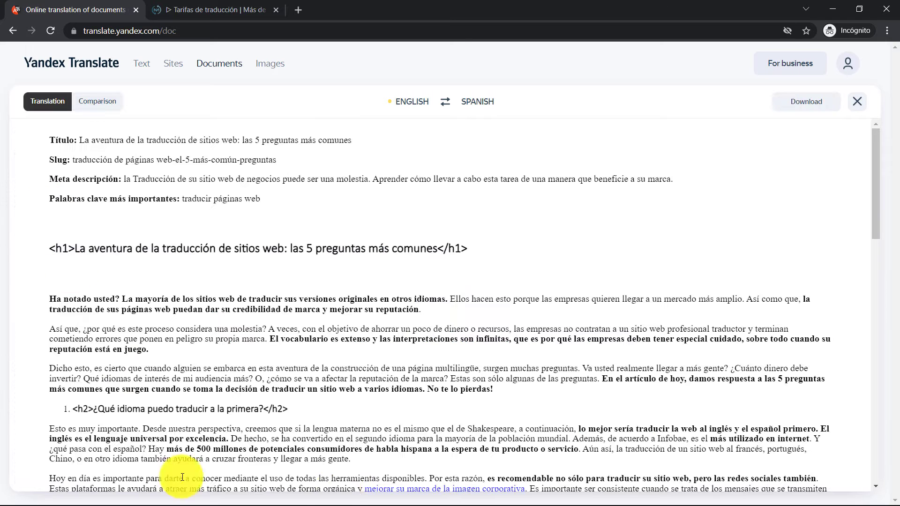
- Show the original and translation side by side and download the translated Word document to the desktop with ES as the language code in its name
click(99, 107)
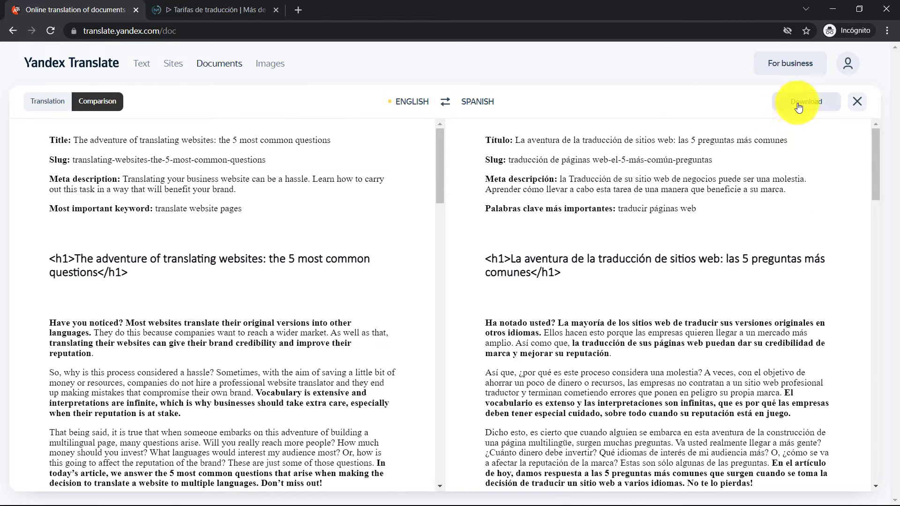
click(812, 110)
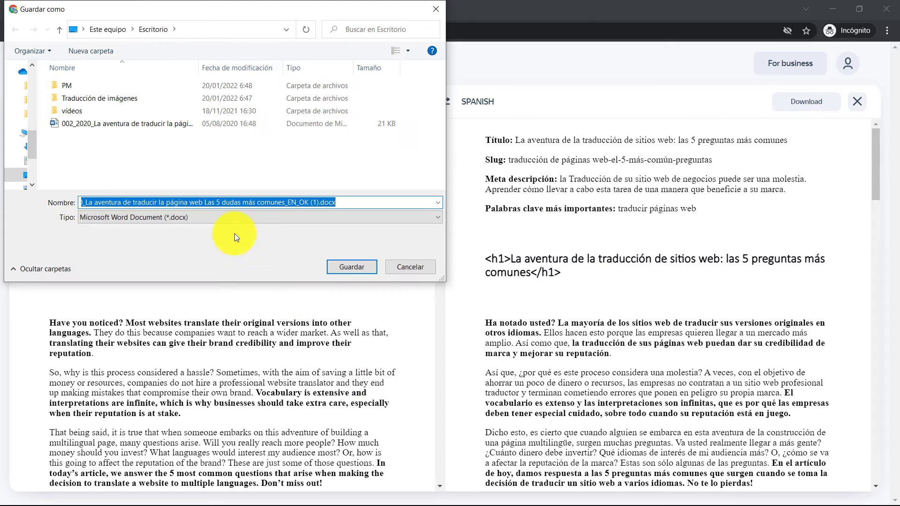
click(298, 202)
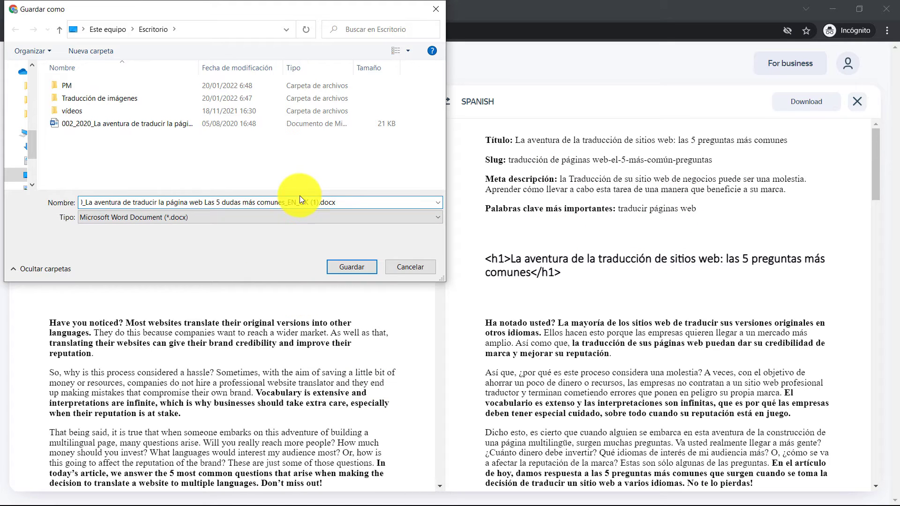
key(BackSpace)
key(BackSpace)
text(S)
click(358, 269)
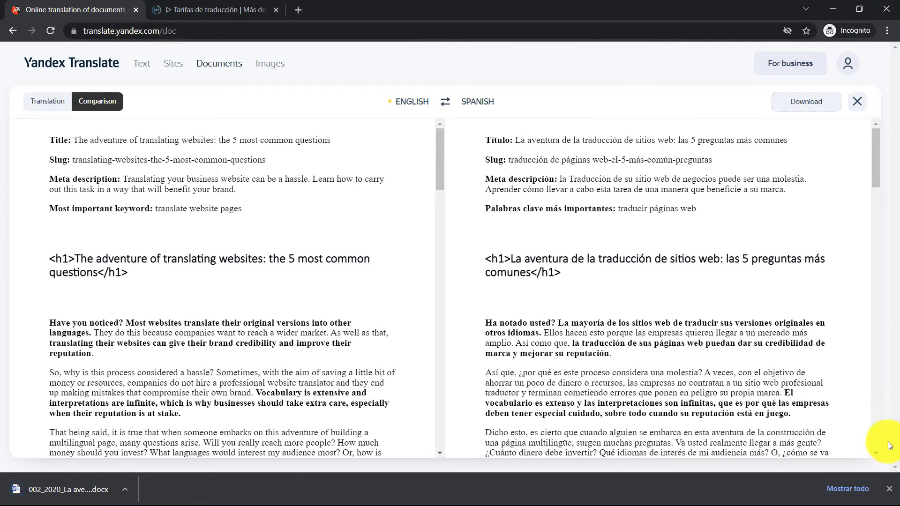
click(888, 488)
- Move the downloaded Spanish document beside the original on the desktop and look through the original English document in Word
click(830, 8)
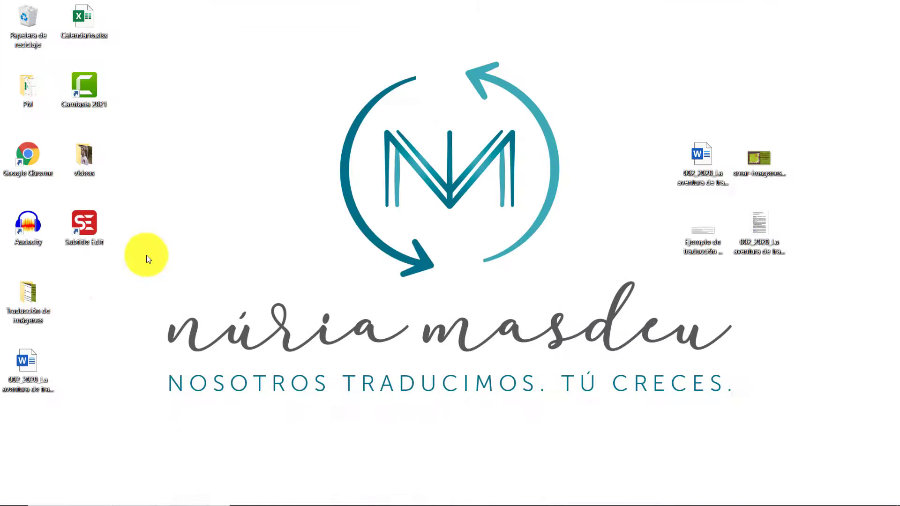
click(636, 178)
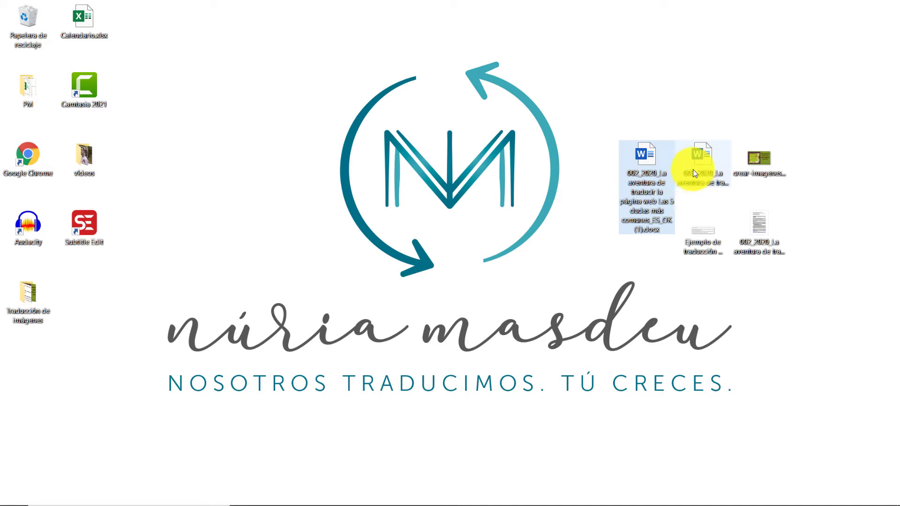
double_click(693, 171)
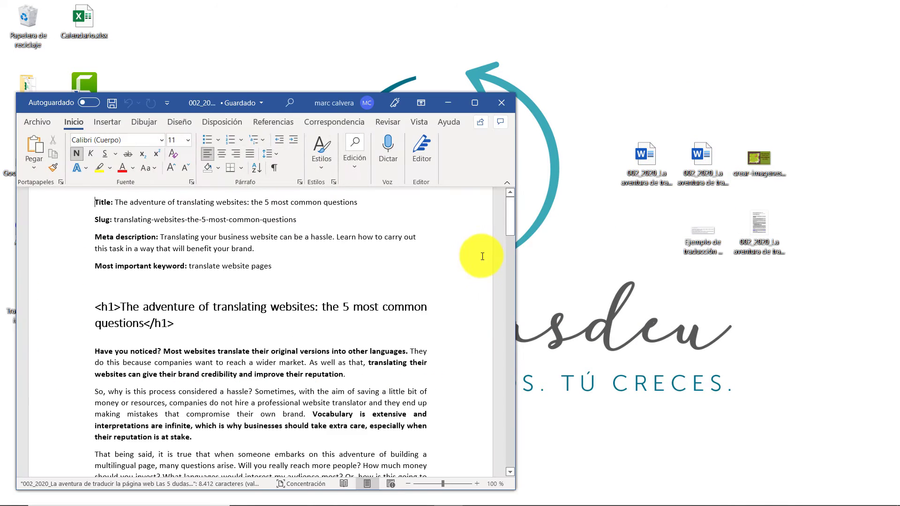
scroll(229, 293, down, 3)
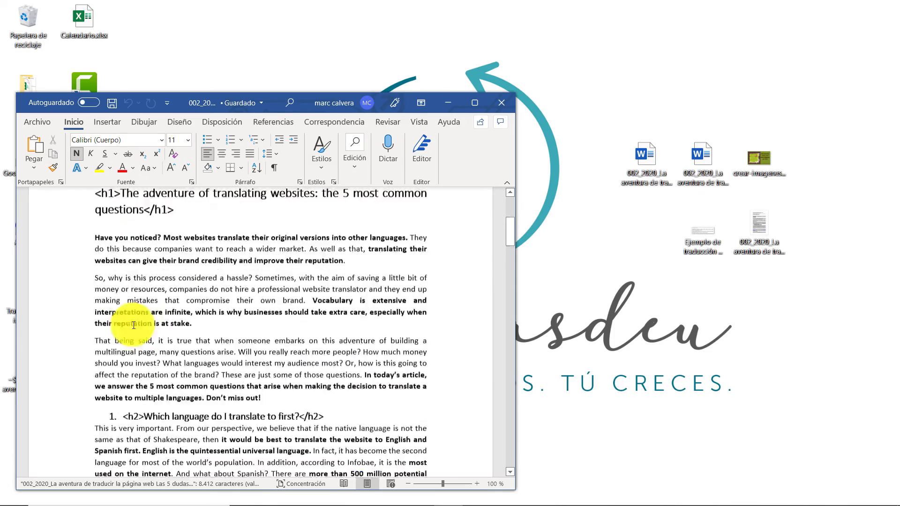
scroll(131, 321, down, 8)
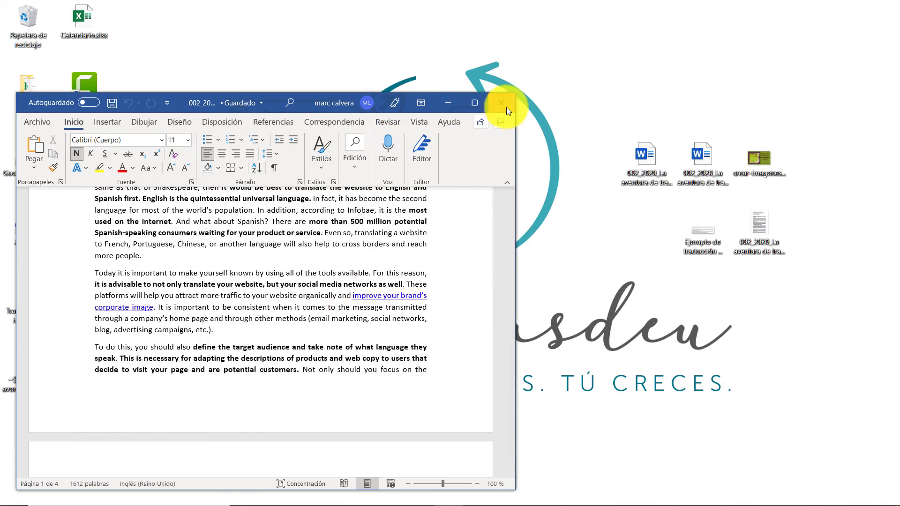
click(506, 107)
- Open the translated ES Word document in a maximised window and enable editing
double_click(651, 166)
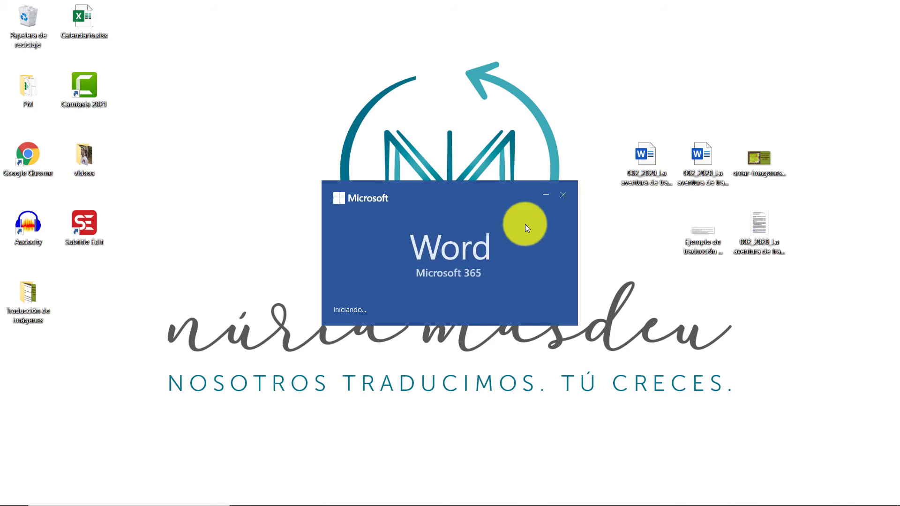
click(474, 103)
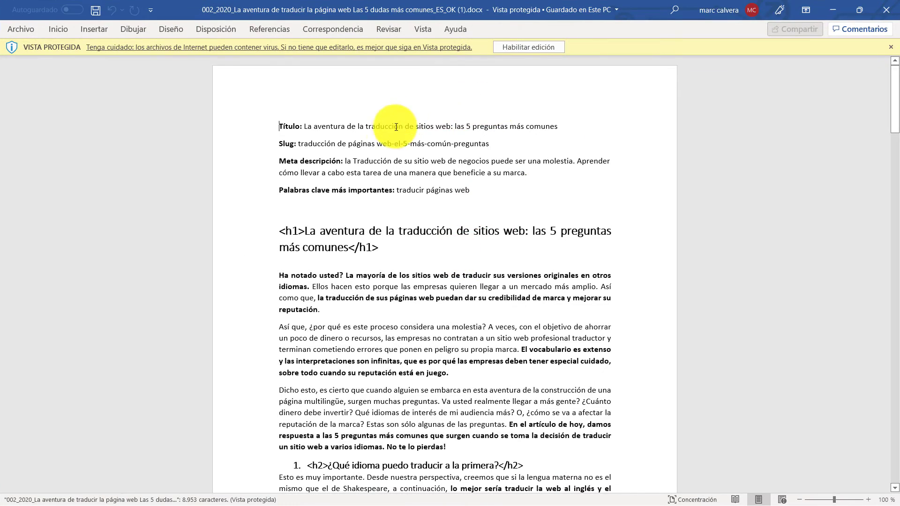
scroll(257, 175, down, 3)
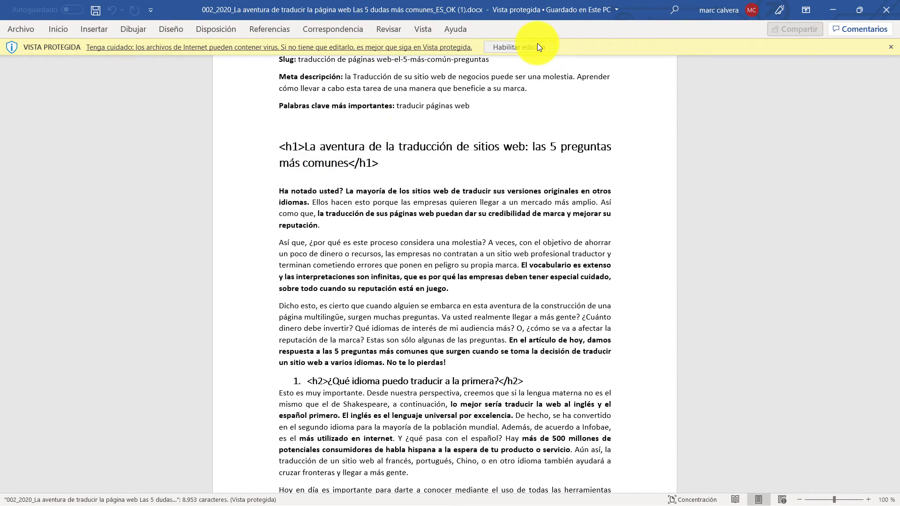
click(537, 46)
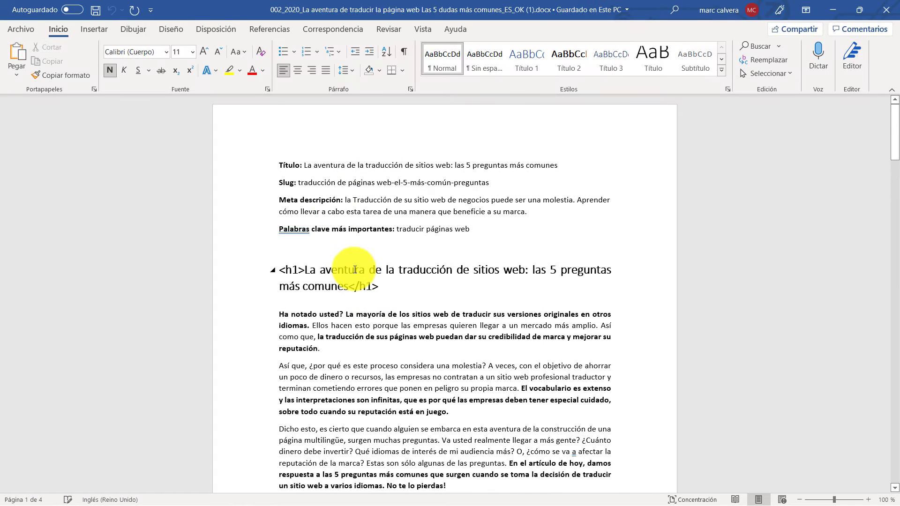
- Check the styles of the h1 title and the first h2 heading in the translated document, skim the text and close it
click(353, 270)
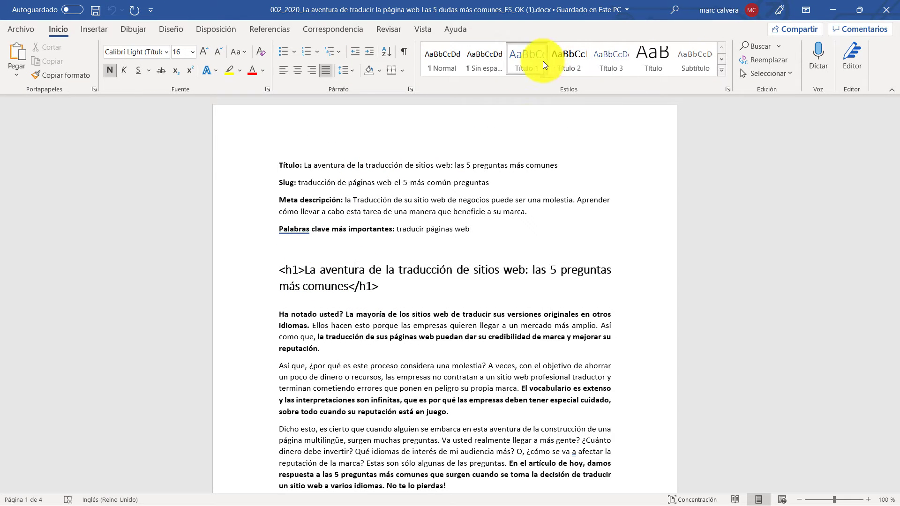
drag(304, 280, 379, 287)
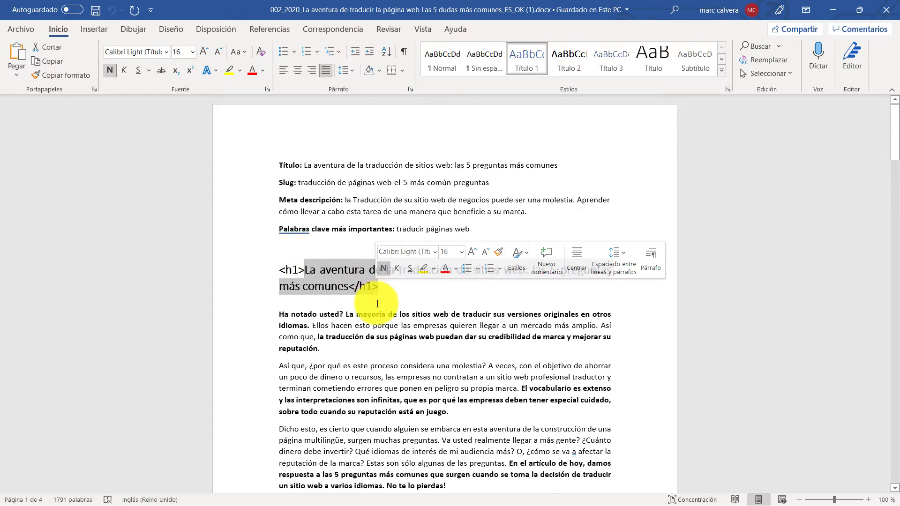
scroll(345, 375, down, 3)
scroll(440, 292, down, 2)
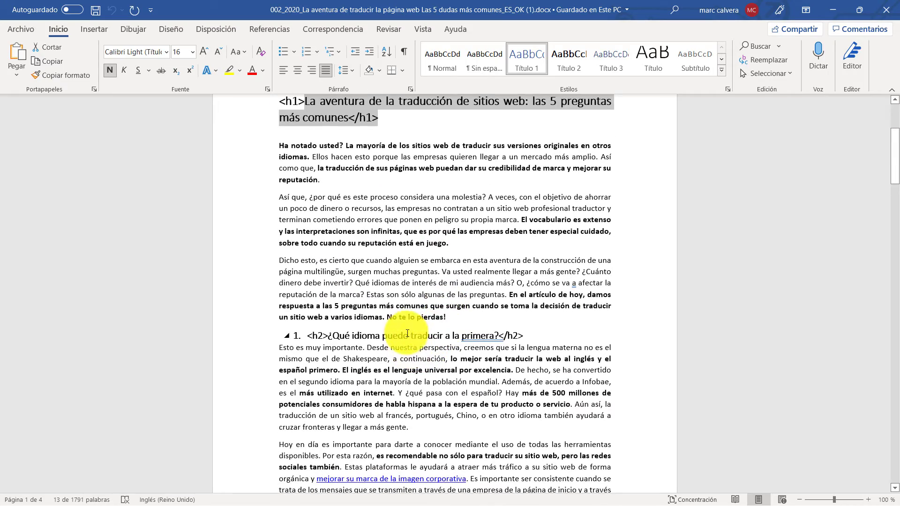
click(409, 336)
scroll(352, 356, down, 6)
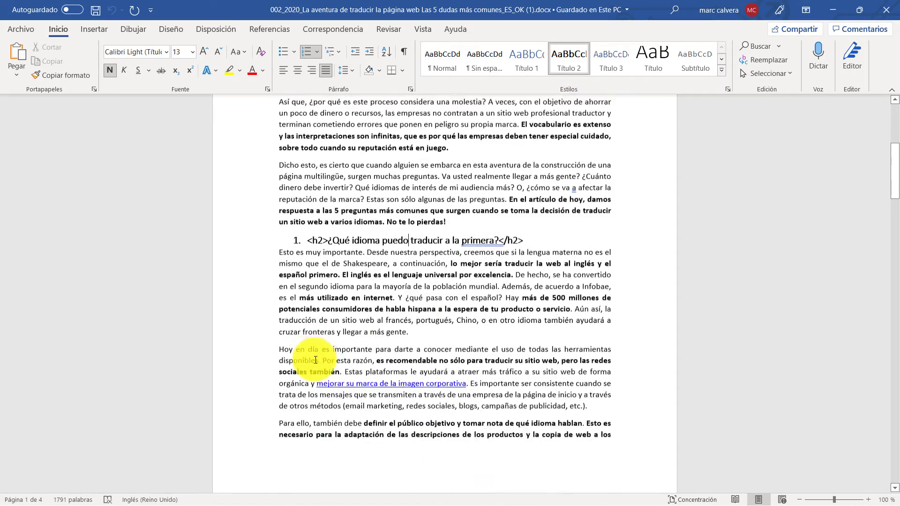
click(883, 9)
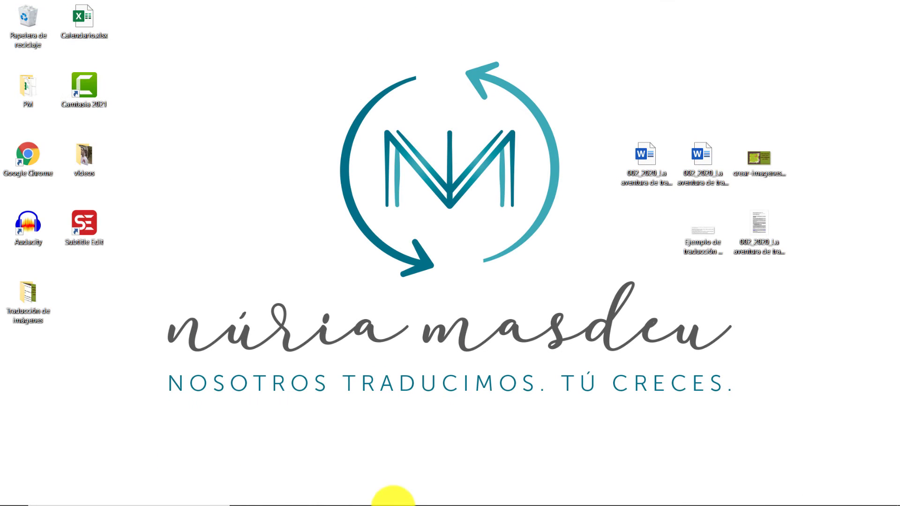
- Return to Yandex Translate, close the Word translation and upload the PDF starting with "002_2020_La aventura de" from the desktop
click(354, 495)
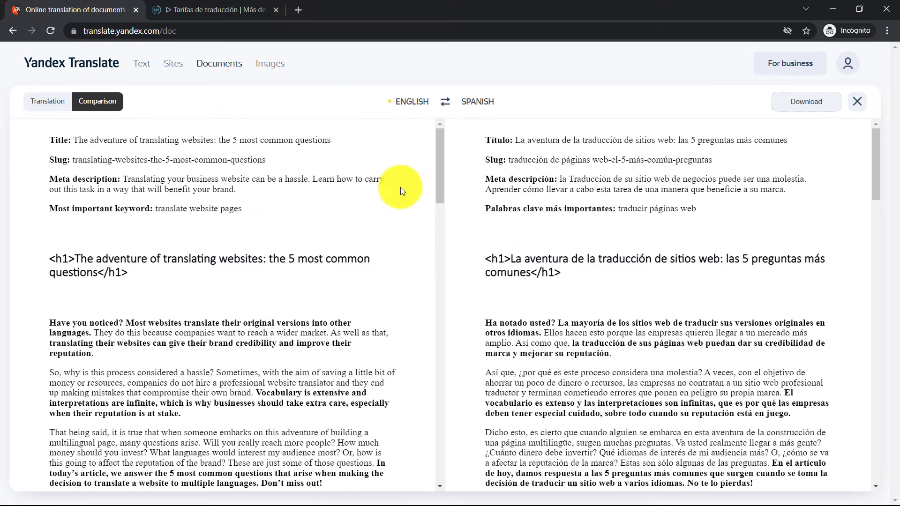
click(857, 101)
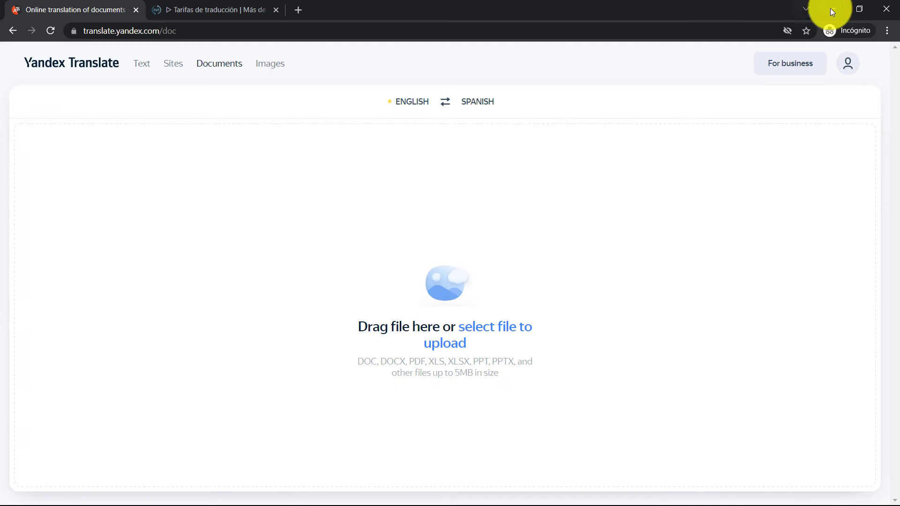
click(860, 9)
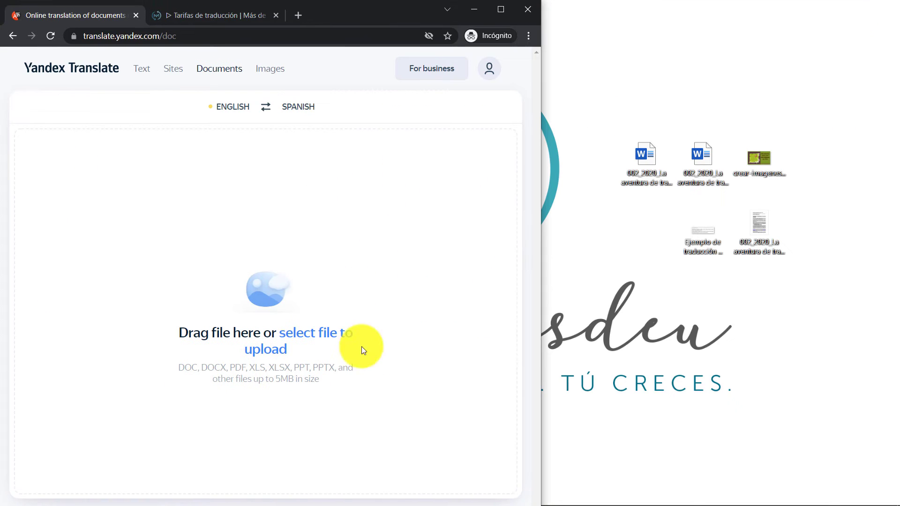
click(762, 238)
drag(764, 238, 259, 305)
click(501, 9)
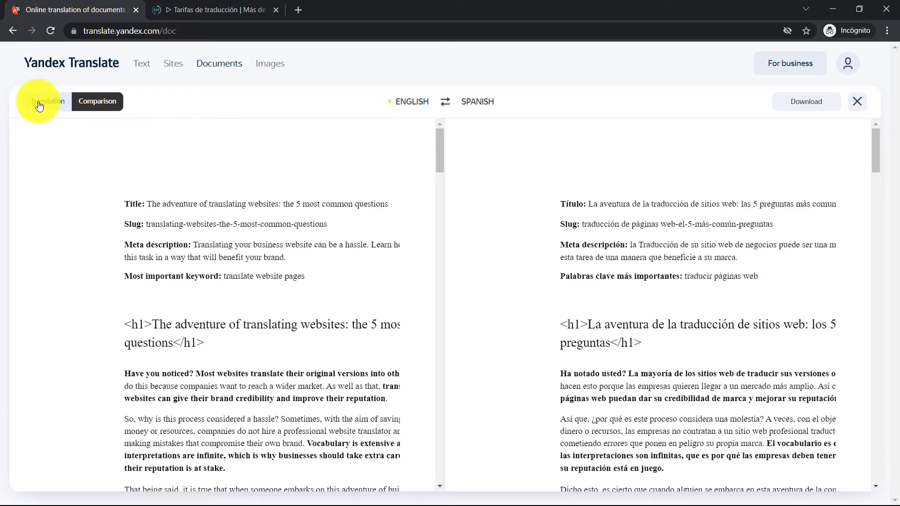
- Show only the translation, download the translated PDF with ES in its file name and place it under the Spanish Word file on the desktop
click(40, 106)
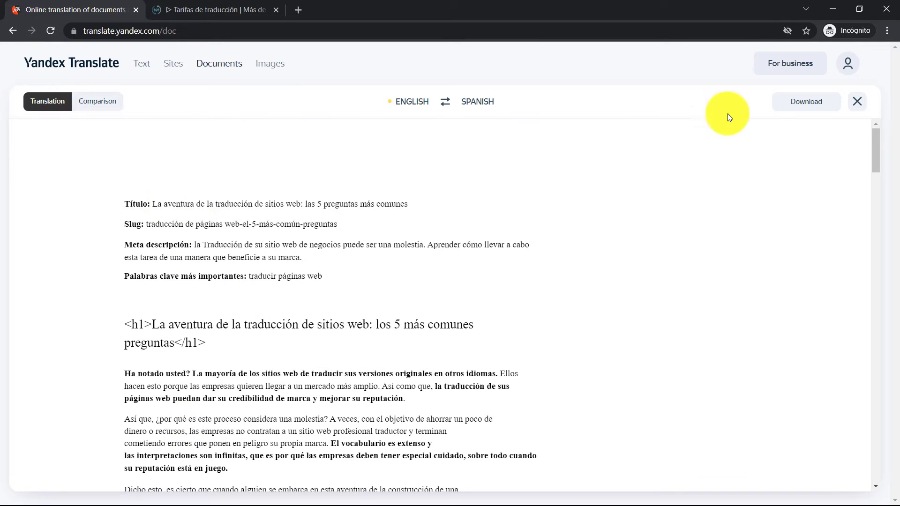
click(799, 106)
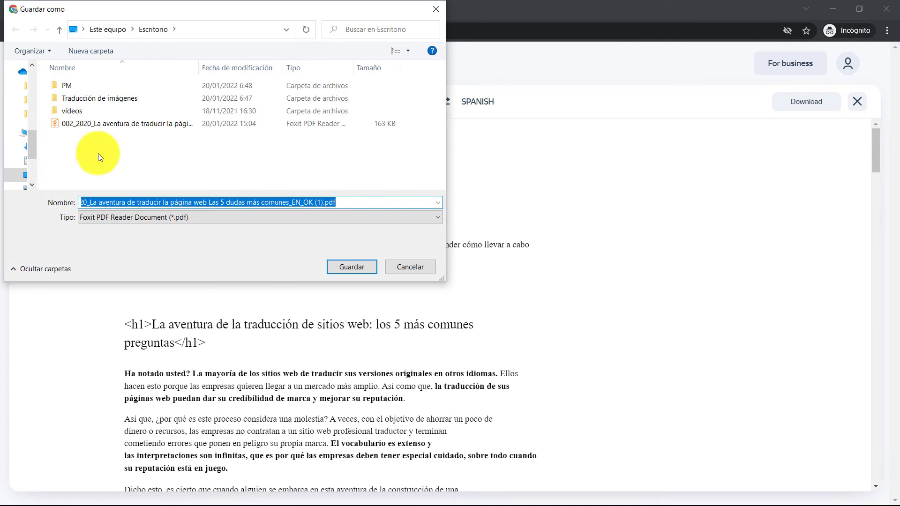
click(303, 202)
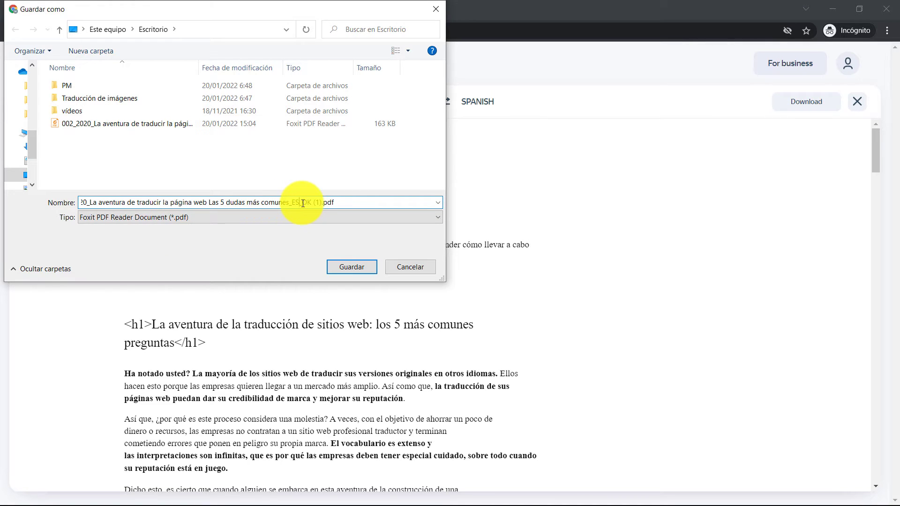
click(358, 269)
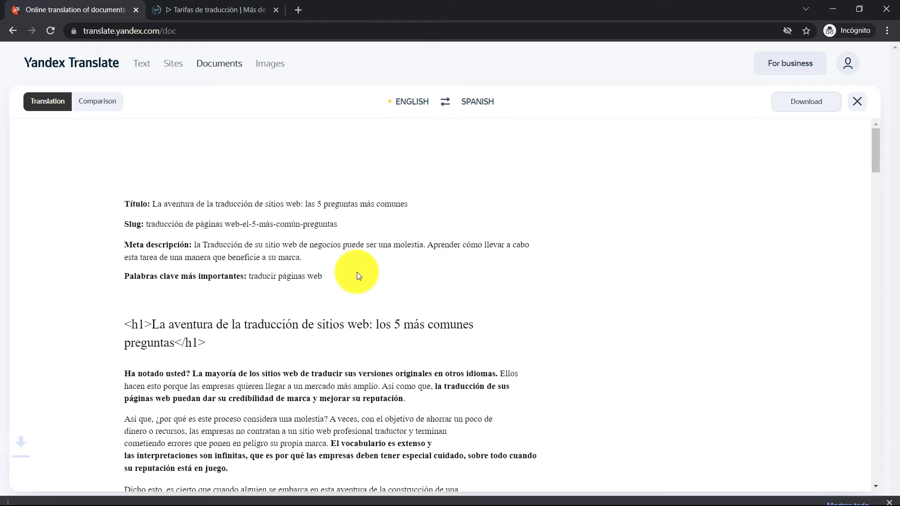
click(832, 11)
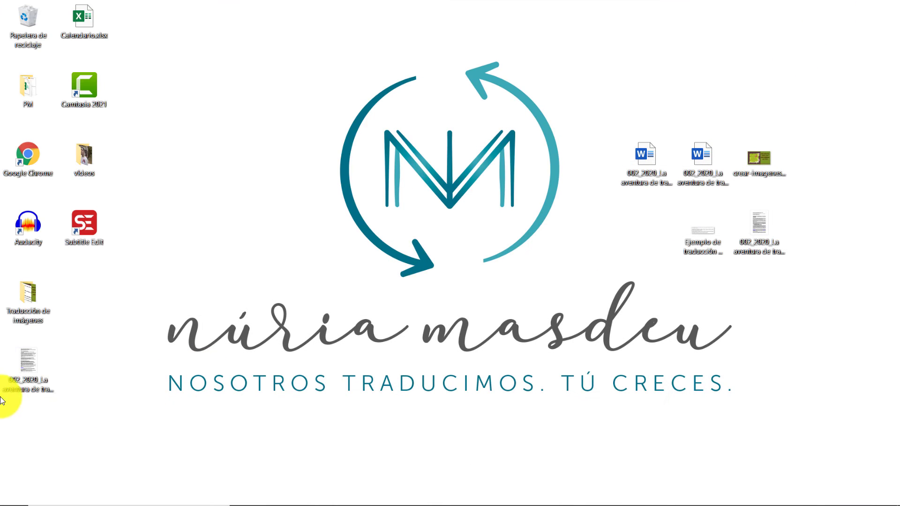
drag(1, 397, 664, 244)
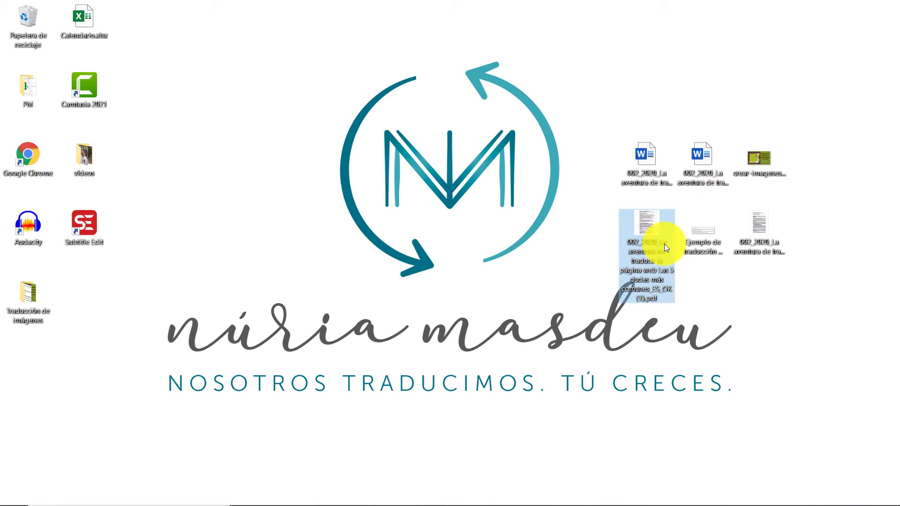
- Open the translated PDF in Foxit PDF Reader and examine its layout, line breaks, links and headings over the first pages
double_click(648, 243)
scroll(568, 322, up, 1)
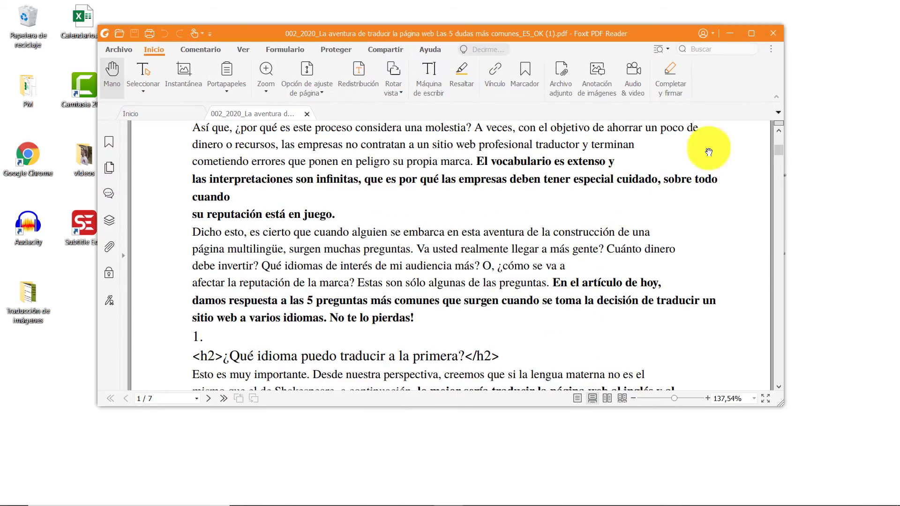
click(750, 32)
scroll(290, 351, up, 7)
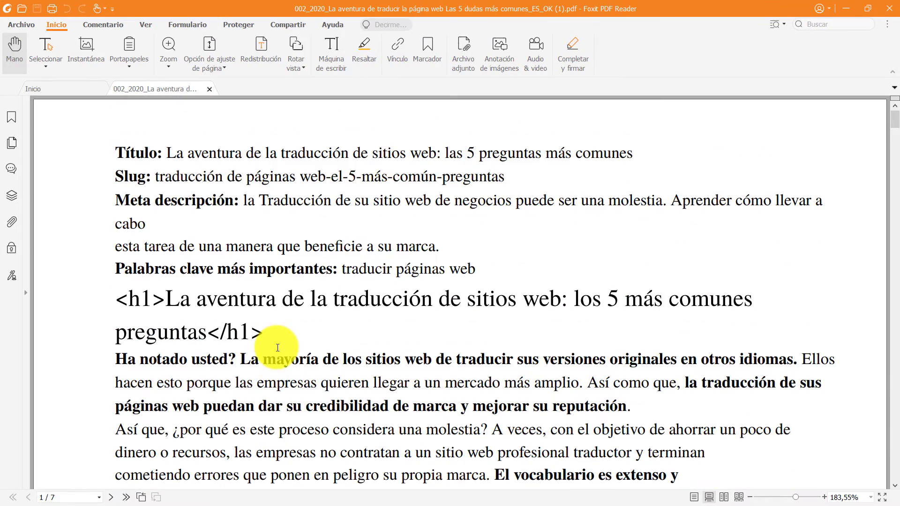
scroll(190, 207, down, 10)
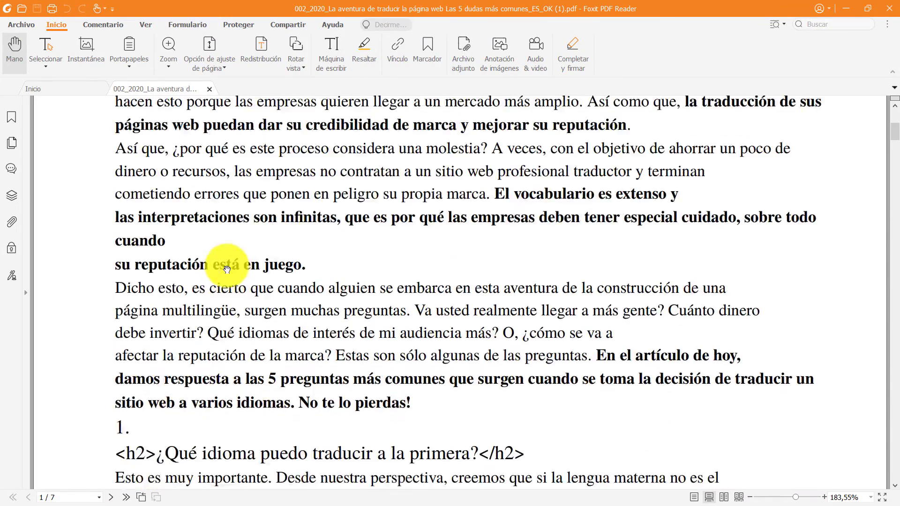
scroll(232, 270, down, 5)
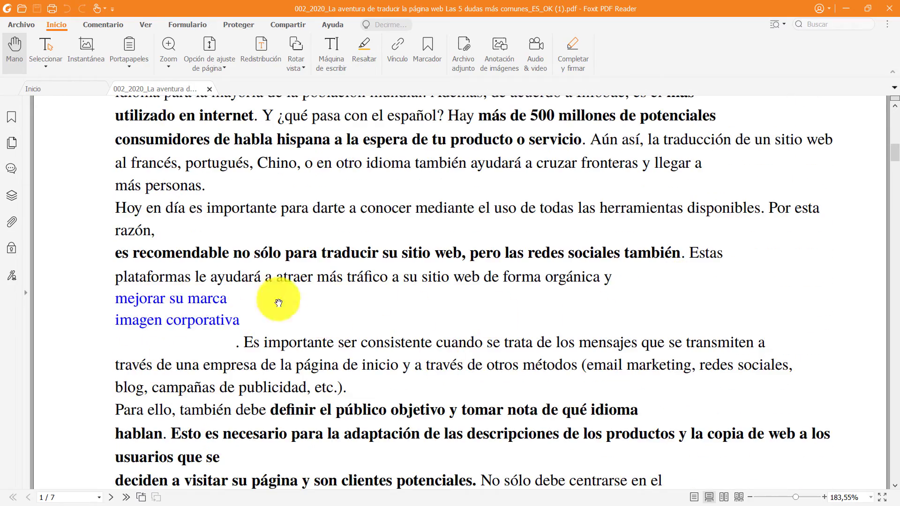
scroll(219, 337, down, 7)
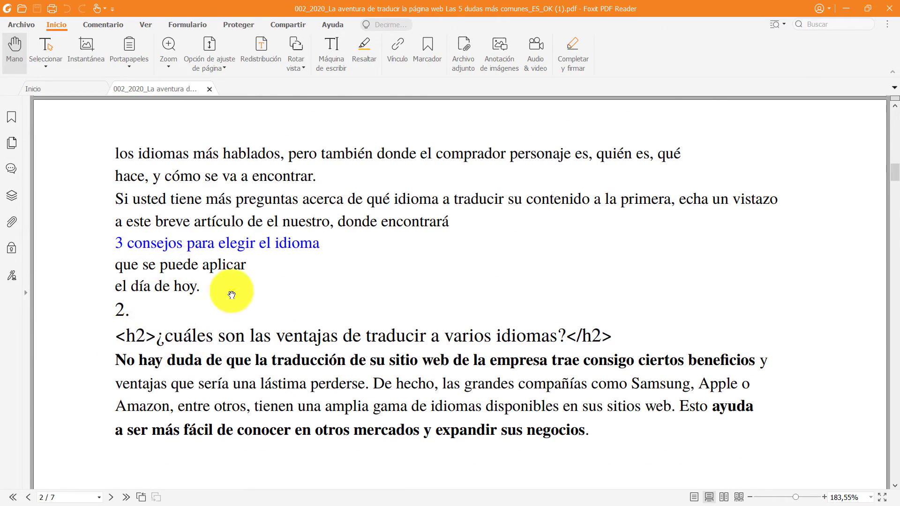
scroll(239, 328, down, 3)
scroll(244, 310, down, 2)
scroll(245, 315, up, 5)
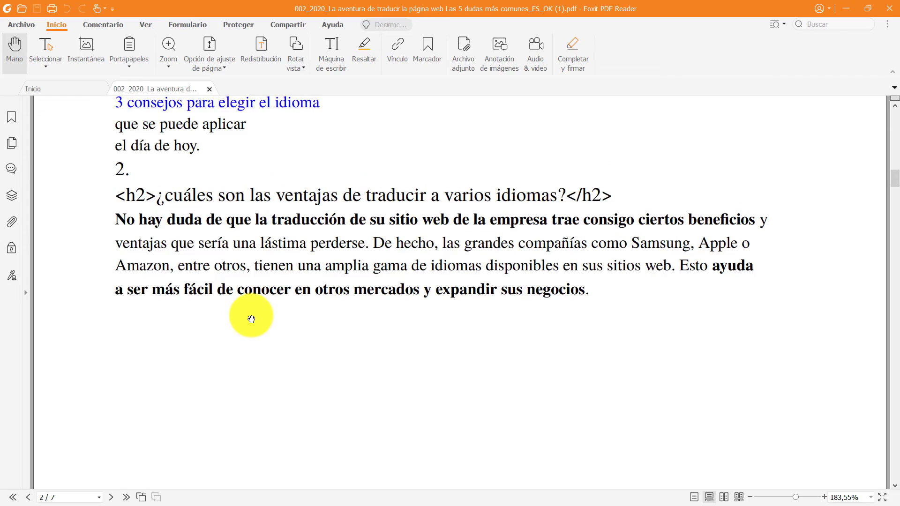
scroll(248, 323, up, 18)
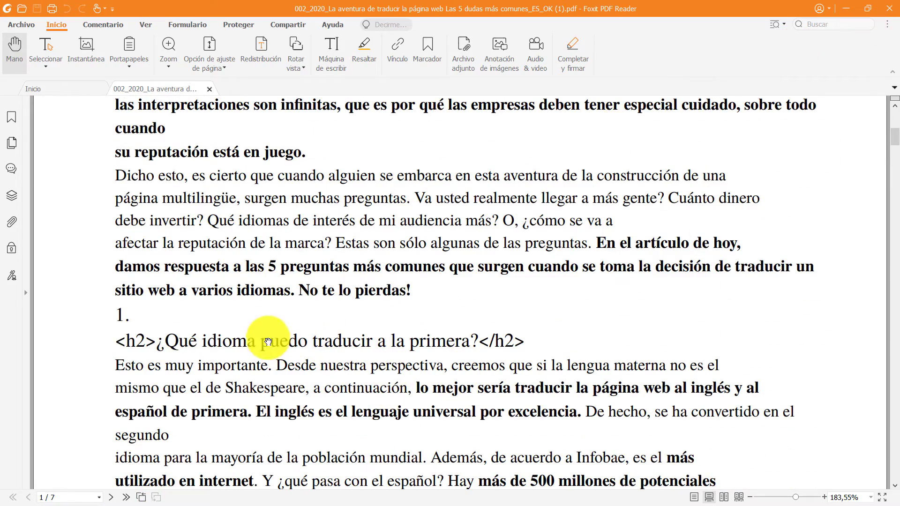
- Close the translated PDF, switch back to Yandex Translate in Chrome and open its image translation from Spanish to English
click(889, 8)
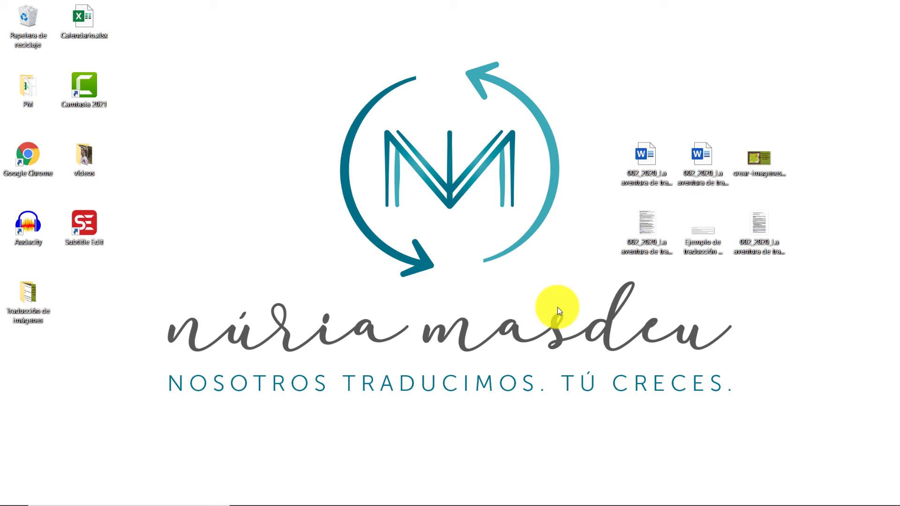
mouse_move(256, 504)
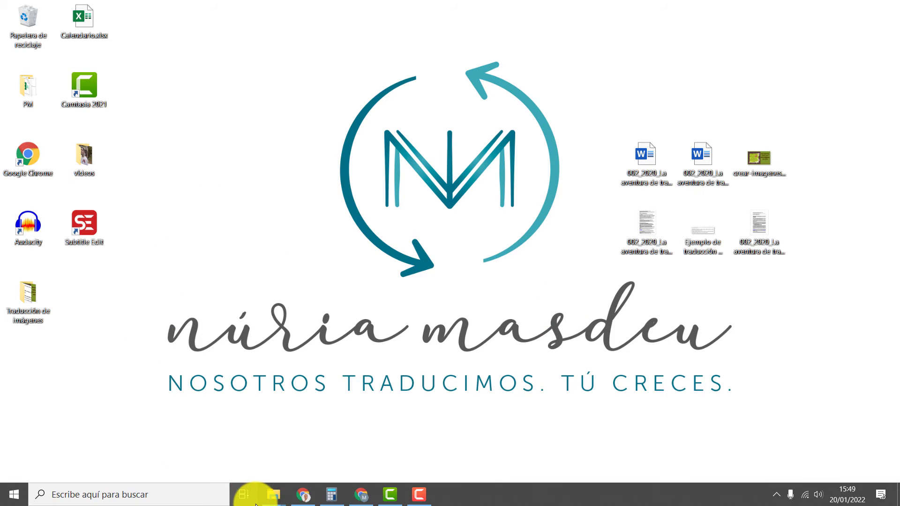
click(361, 495)
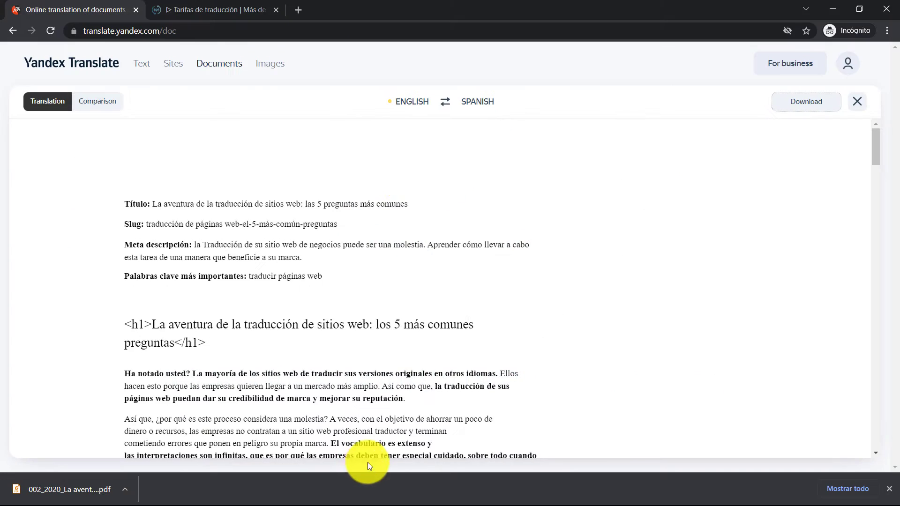
click(275, 68)
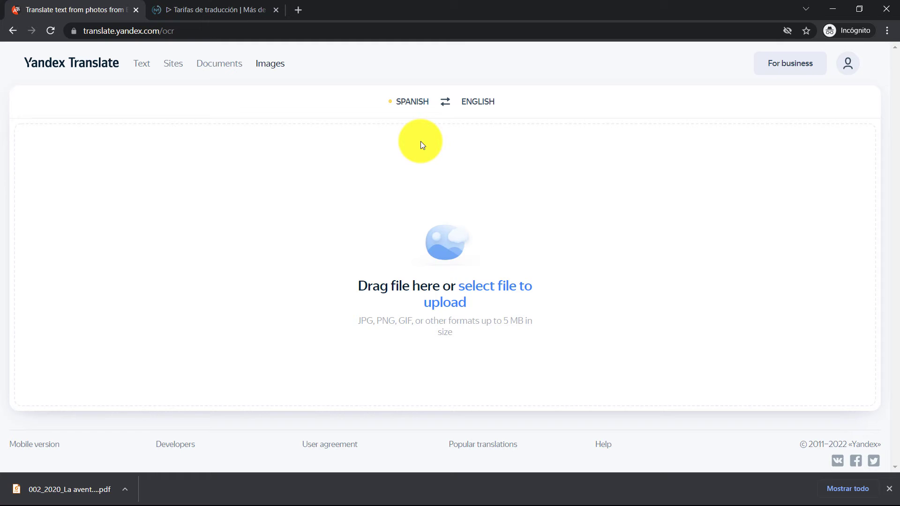
- Uncover the desktop beside the browser and view the images "Ejemplo de traducción de imagen.png" and "crear-imagenes-con-texto-online.png", closing each one
click(852, 10)
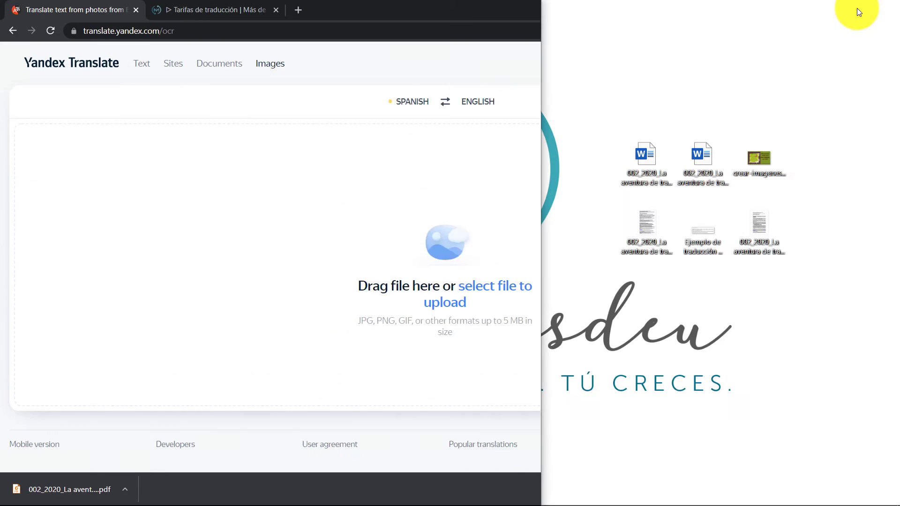
double_click(702, 244)
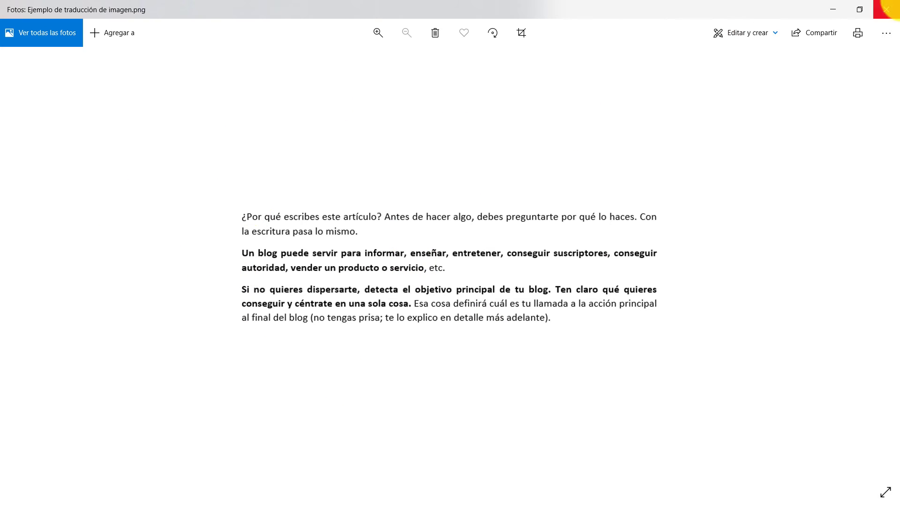
click(886, 9)
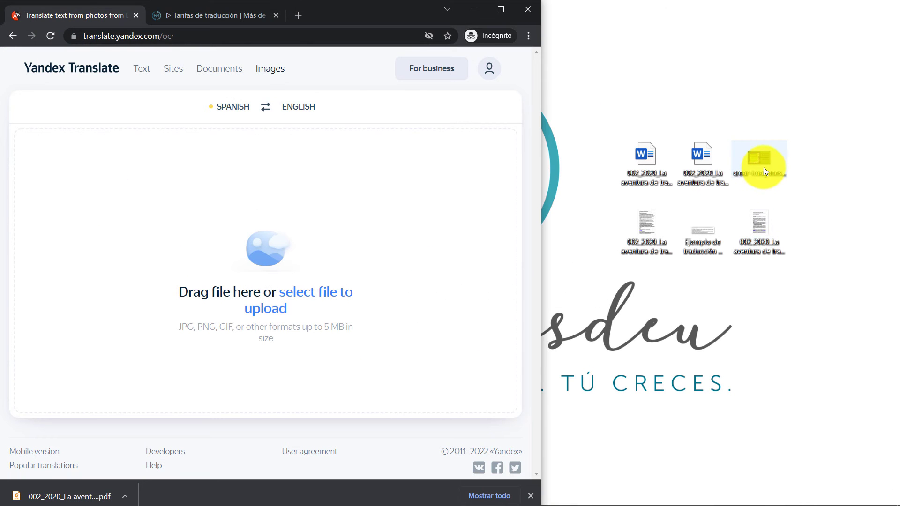
double_click(764, 167)
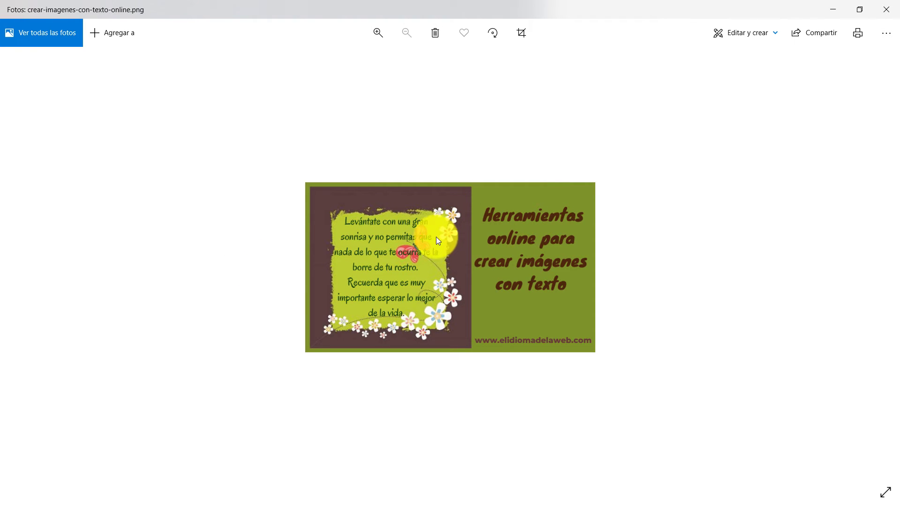
click(886, 10)
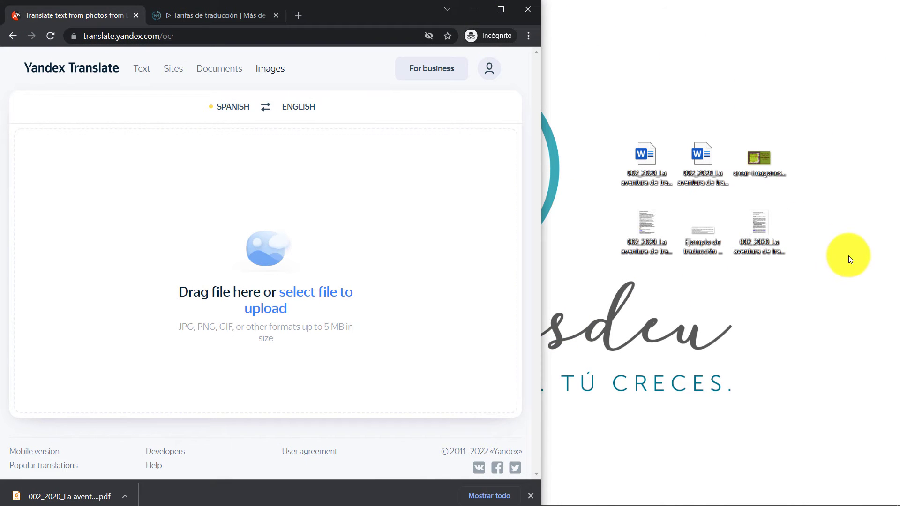
- Upload "Ejemplo de traducción de imagen.png" from the desktop for translation, enlarge the browser and compare the translated image with the original
drag(705, 243, 322, 253)
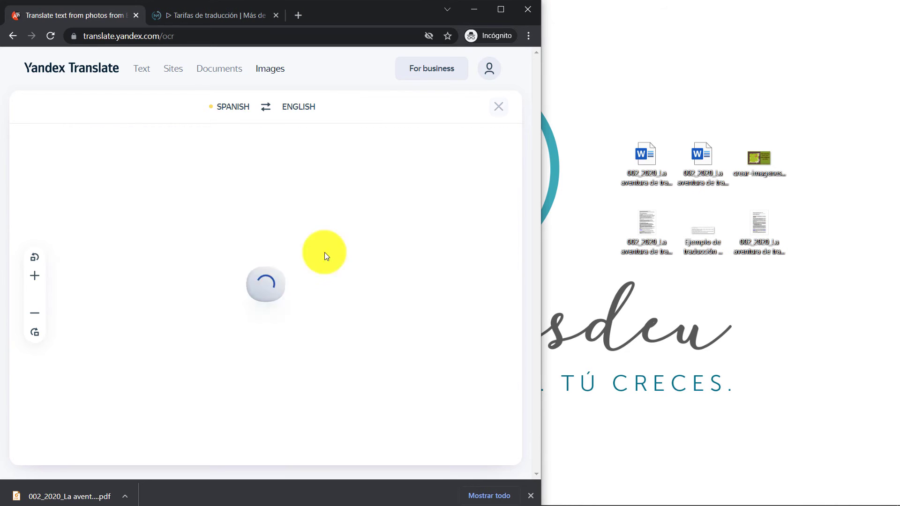
click(500, 11)
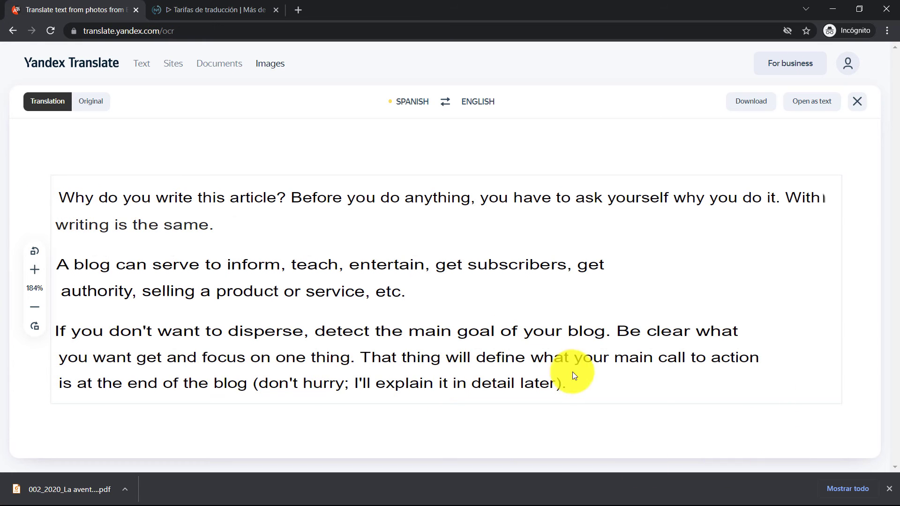
click(90, 102)
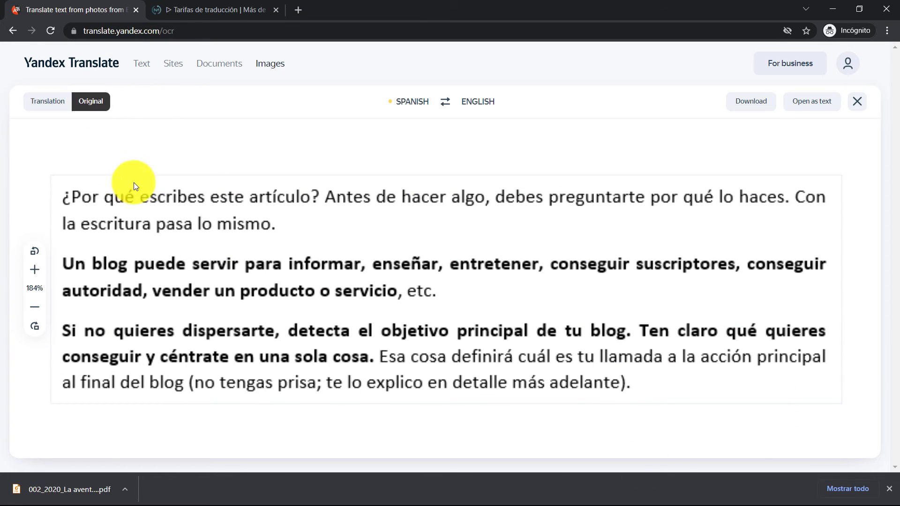
click(52, 101)
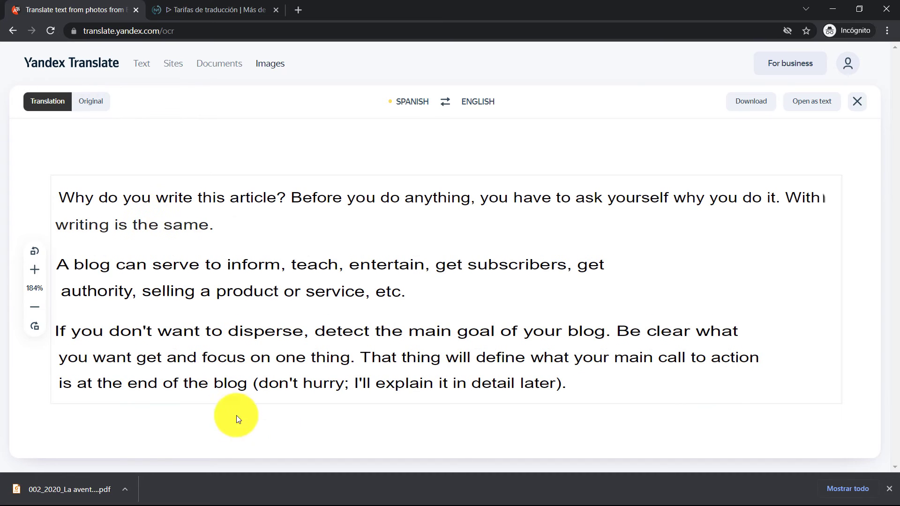
- Check the JPEG download of the translated image, cancel saving and open the image's translation as text
click(753, 107)
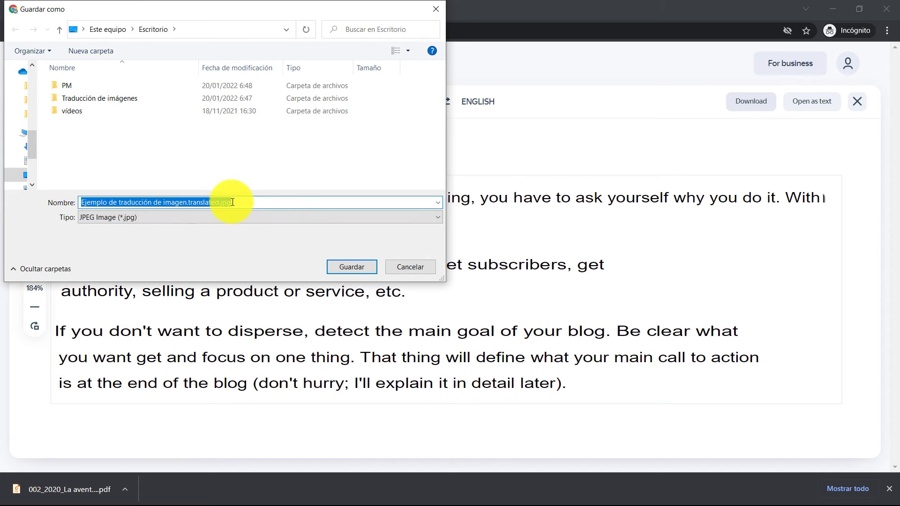
click(435, 9)
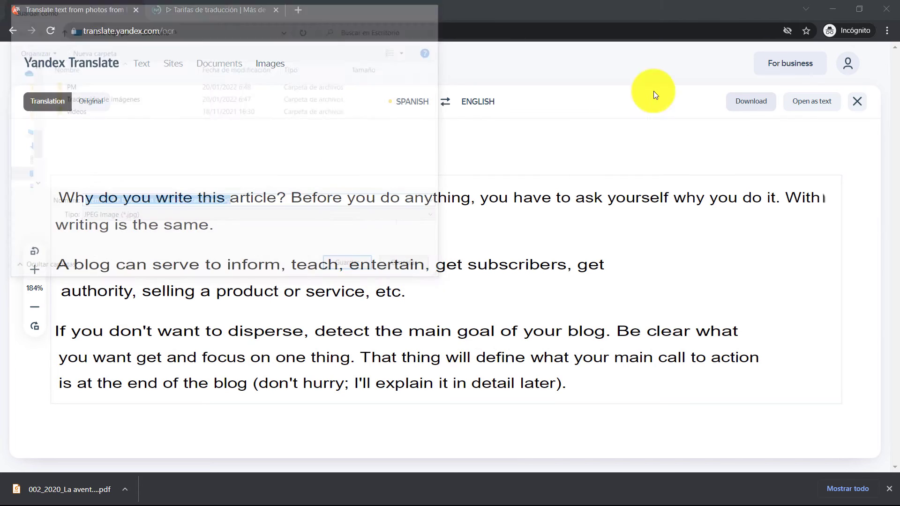
click(819, 108)
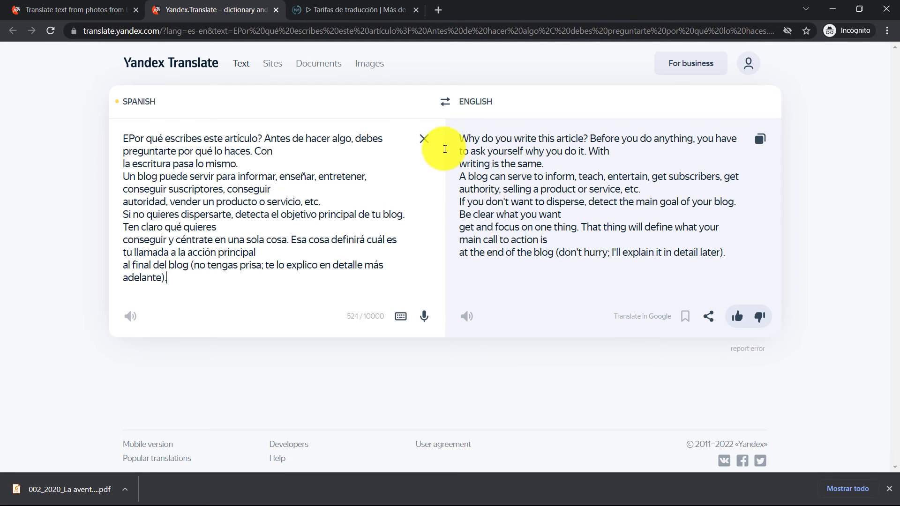
- Copy the whole English translation and select the entire Spanish source text extracted from the image
drag(459, 136, 738, 253)
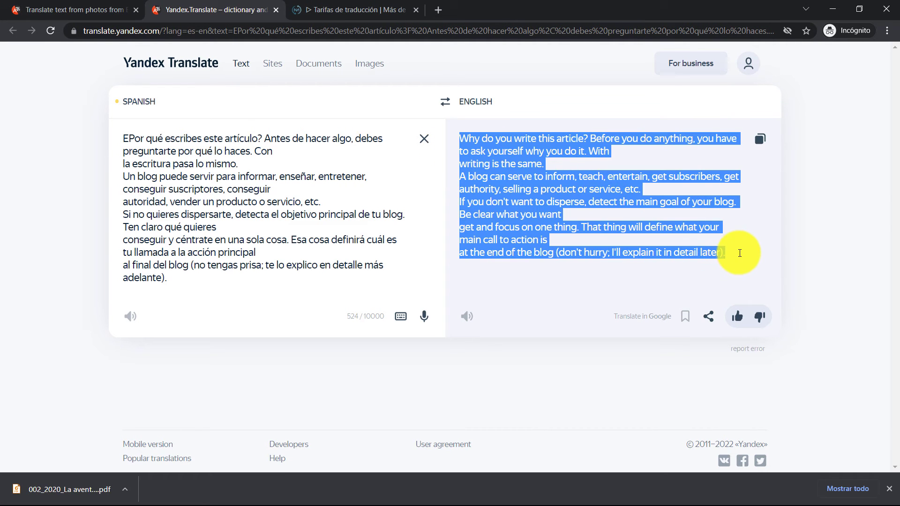
right_click(521, 176)
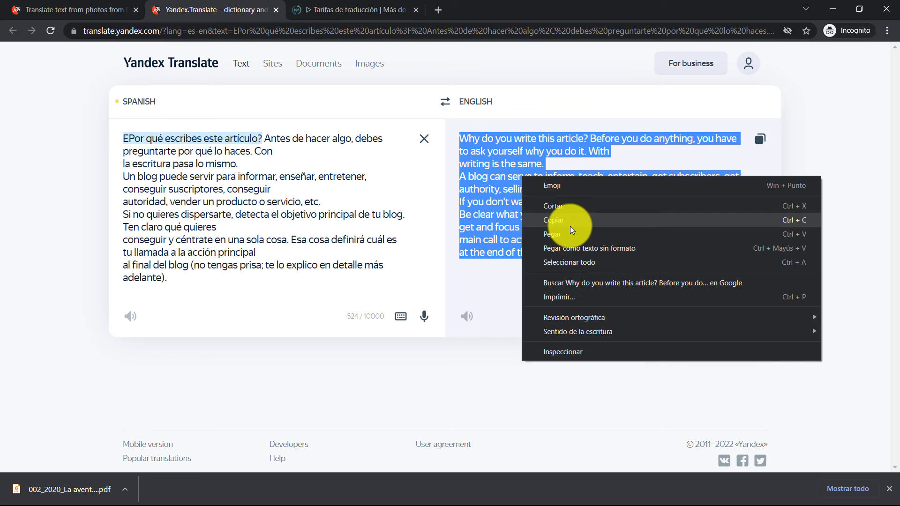
click(568, 223)
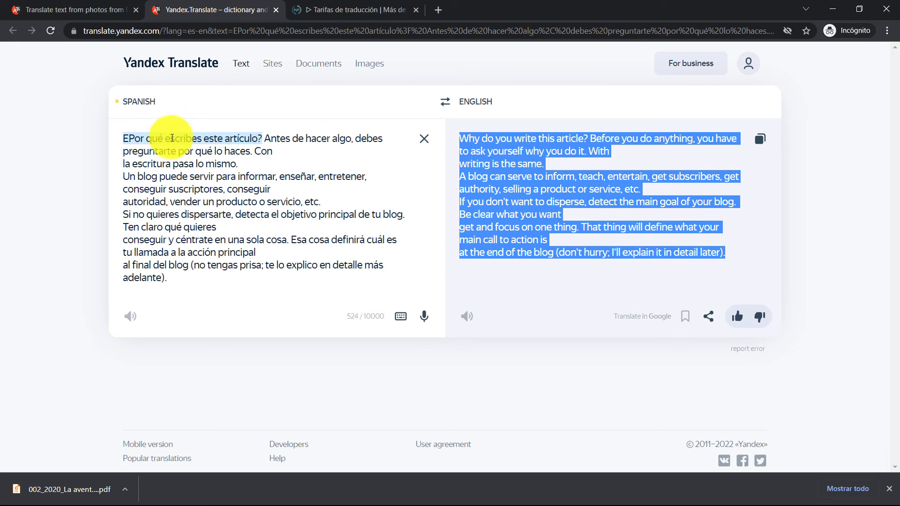
drag(170, 280, 121, 136)
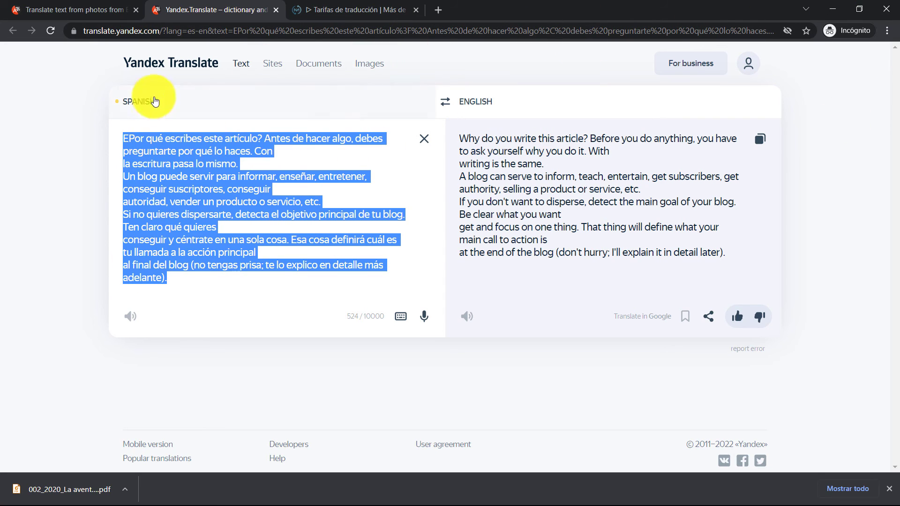
- Return to image translation, upload "crear-imagenes-con-texto-online.png" from the desktop and enlarge the browser to view the result
click(368, 64)
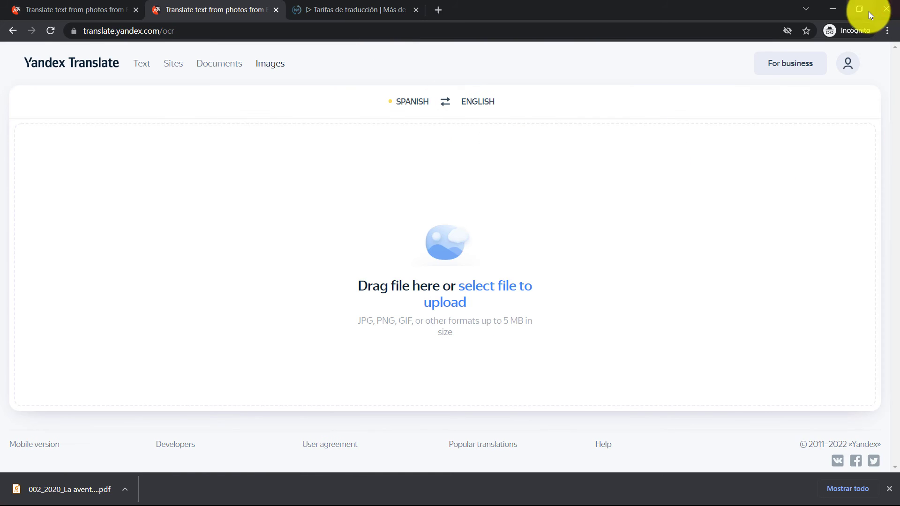
click(868, 11)
drag(766, 159, 291, 237)
click(500, 10)
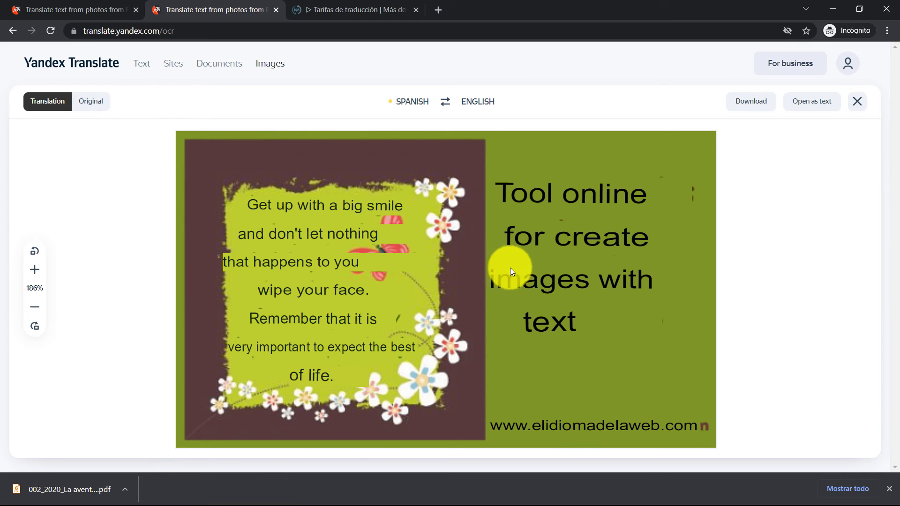
- Open the flower image's translation as text and examine the extracted Spanish lines against the English translation
click(808, 101)
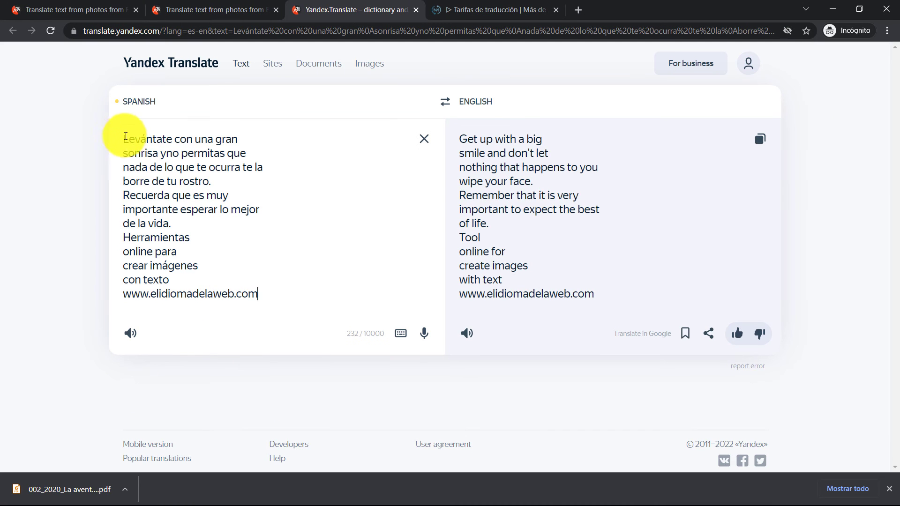
drag(124, 139, 223, 275)
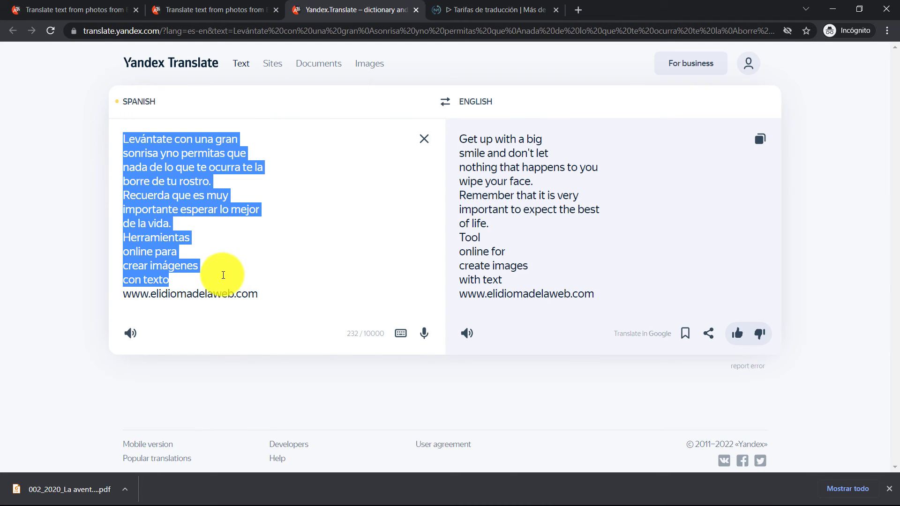
drag(457, 140, 596, 298)
key(Up)
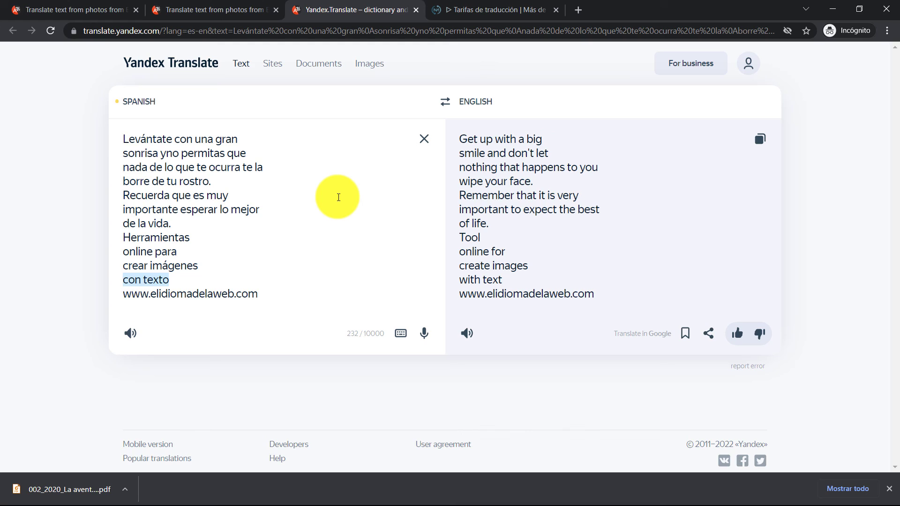
click(338, 197)
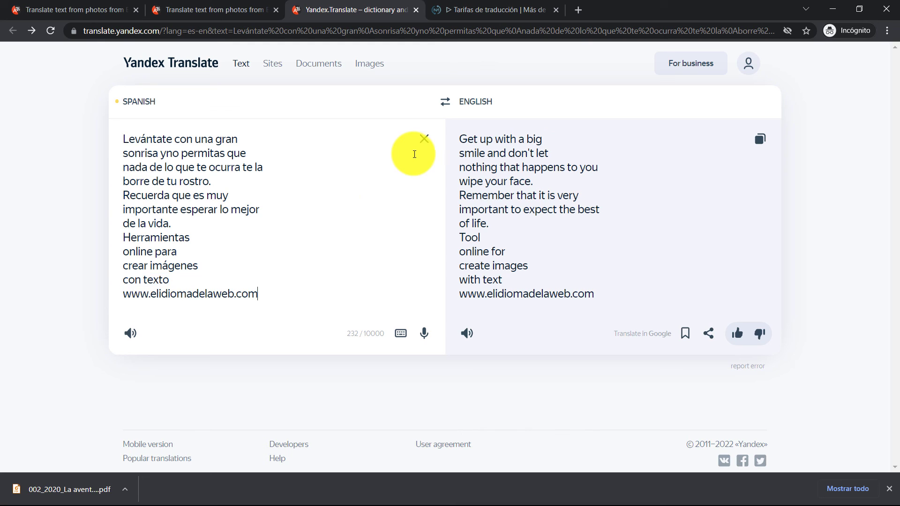